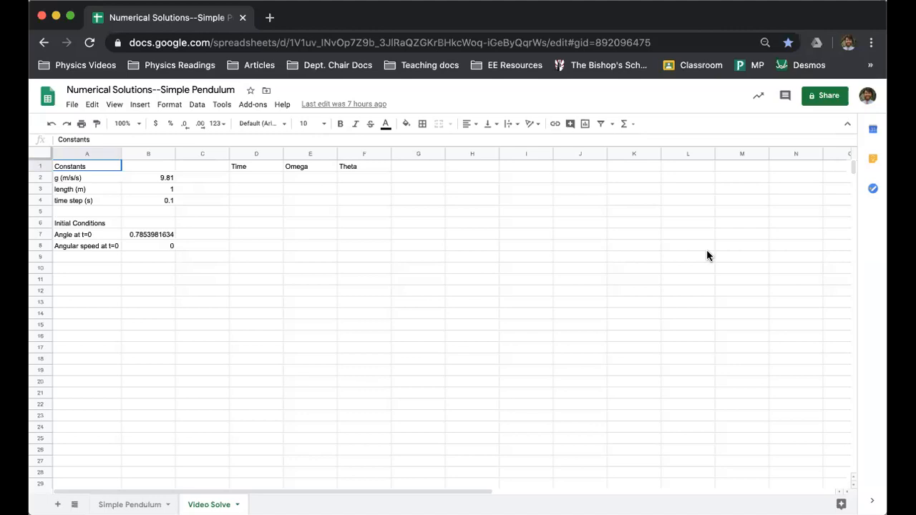
Review the constants in B2:B4 and the initial angle and angular speed in B7:B8
click(172, 179)
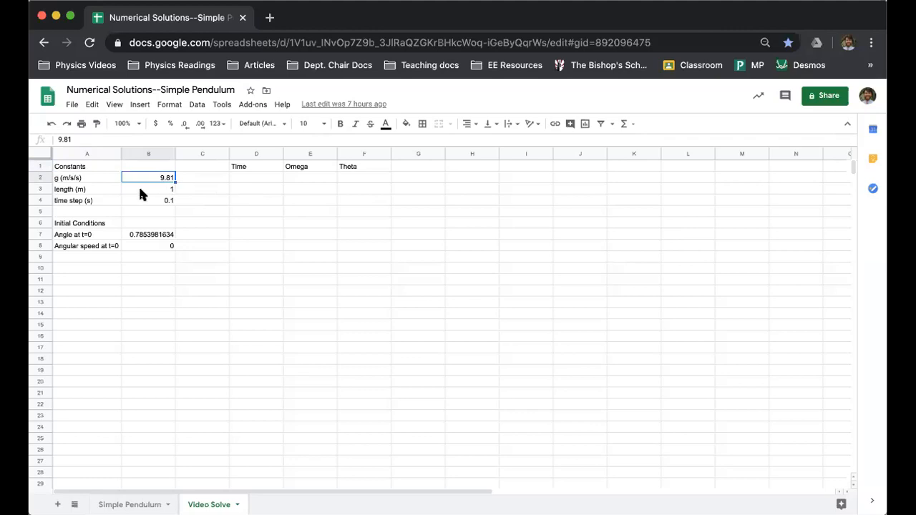
click(158, 191)
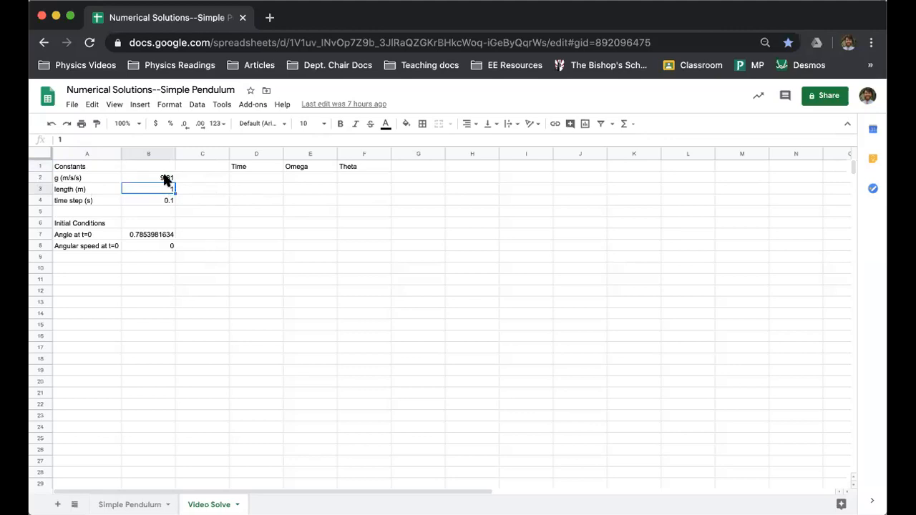
click(155, 203)
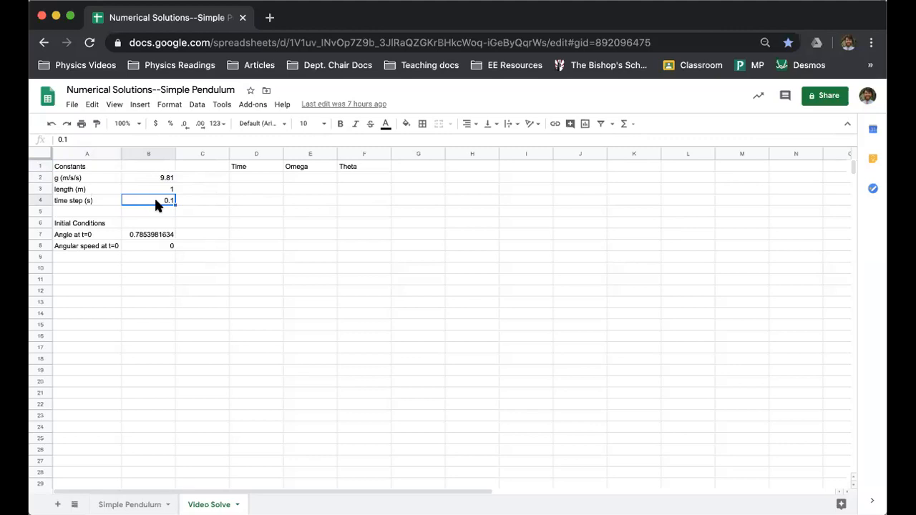
click(154, 237)
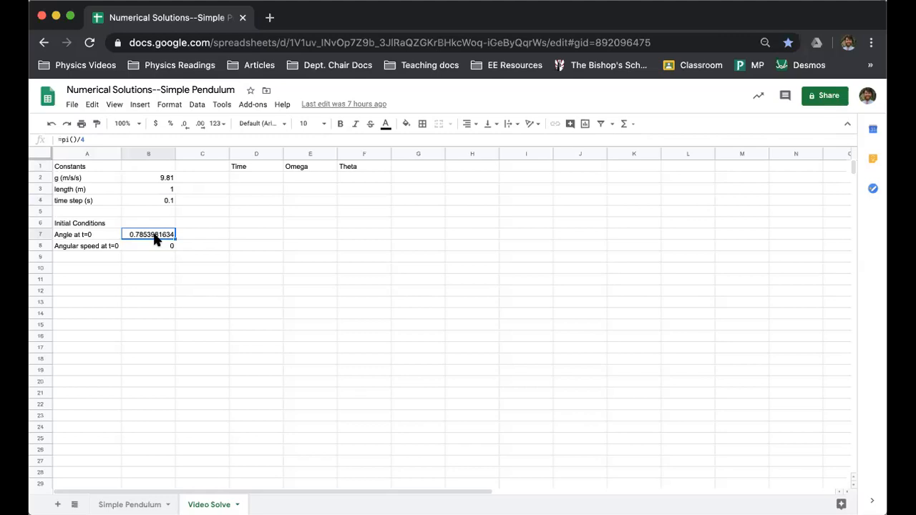
click(160, 249)
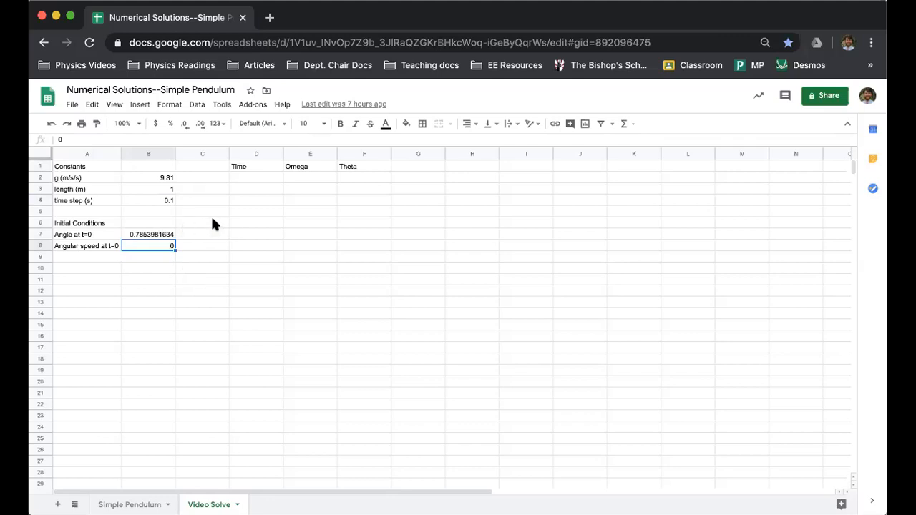
Enter 0 as the starting time in cell D2
click(260, 178)
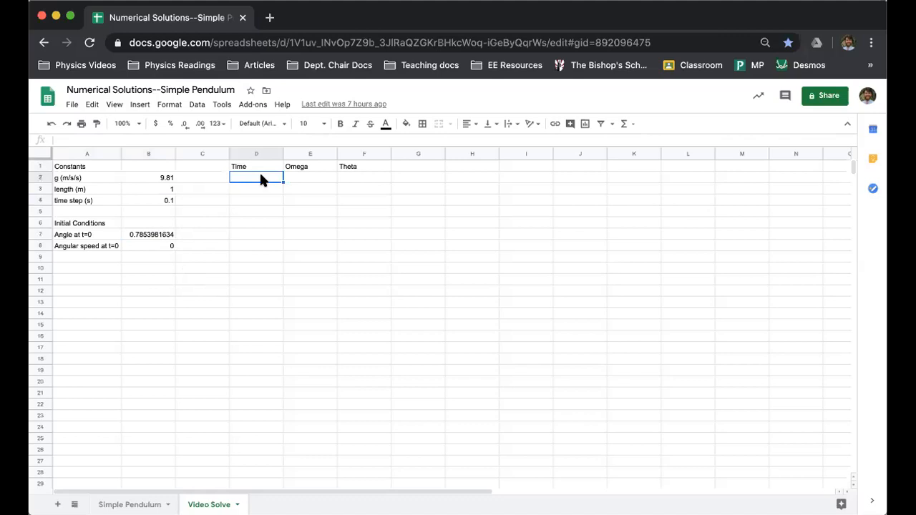
text(0)
key(Tab)
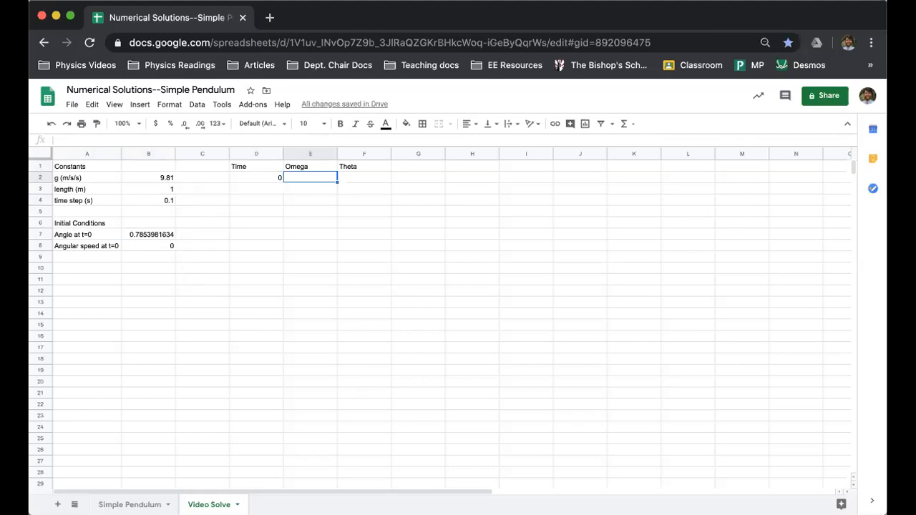
Link the starting Omega in E2 with =B8 and the starting Theta in F2 with =B7
text(=)
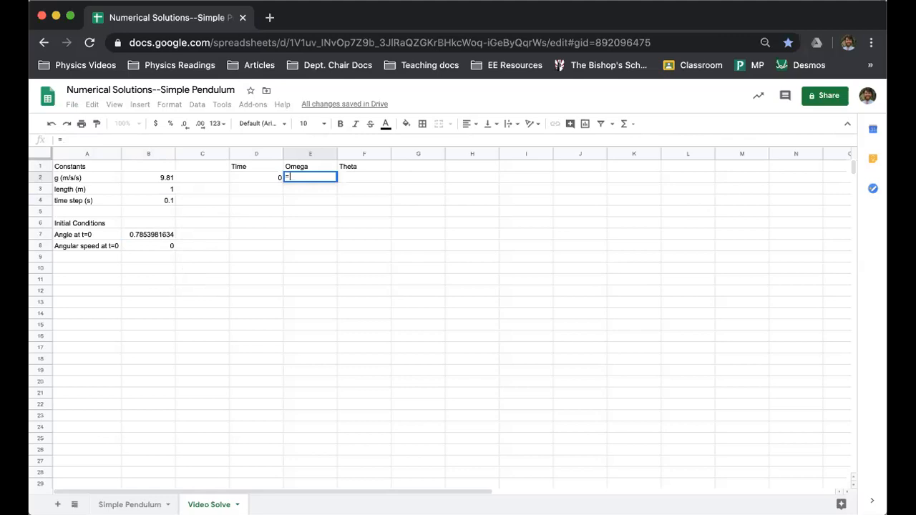
text(B8)
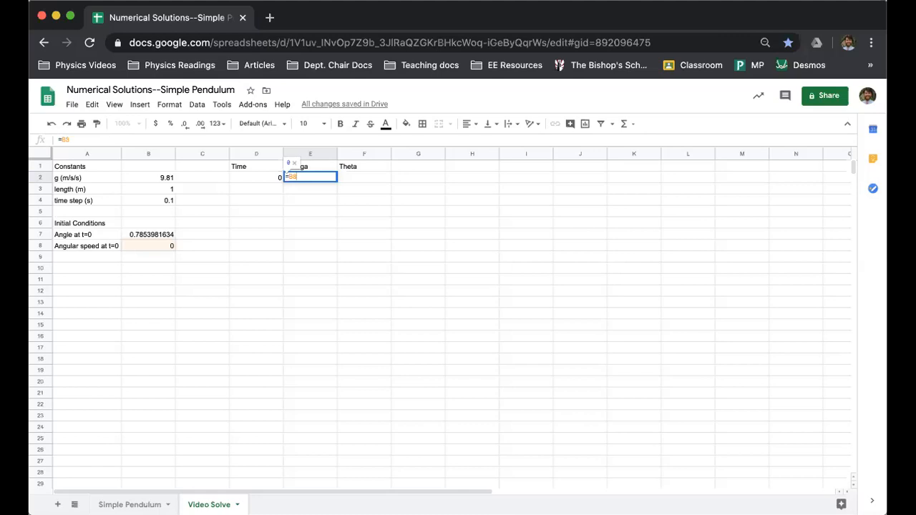
key(Tab)
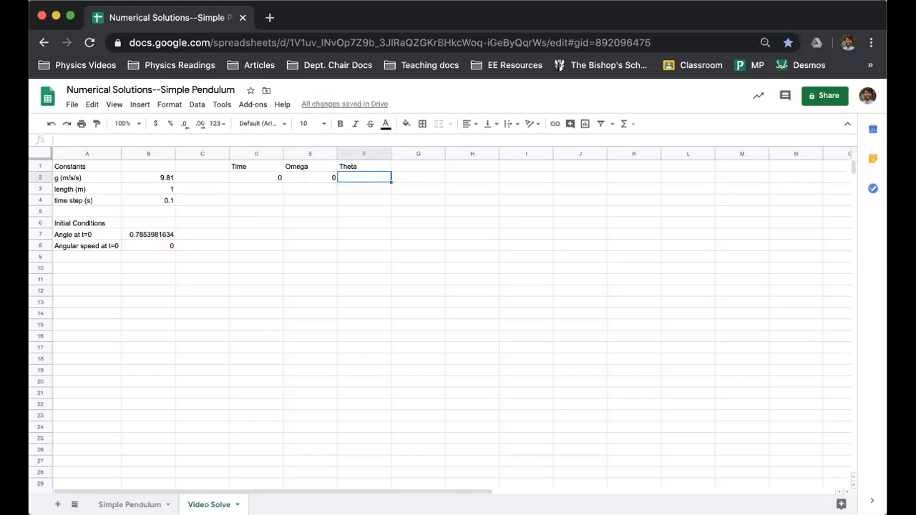
text(=B7)
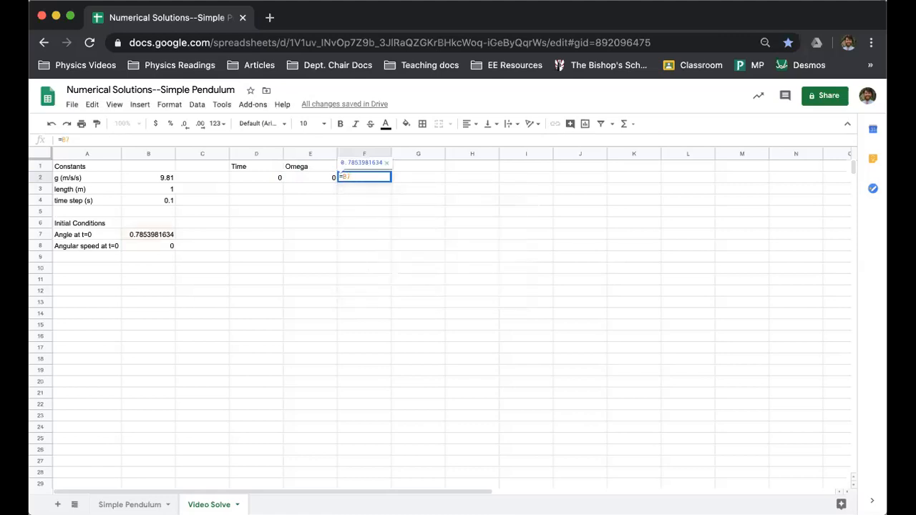
key(Tab)
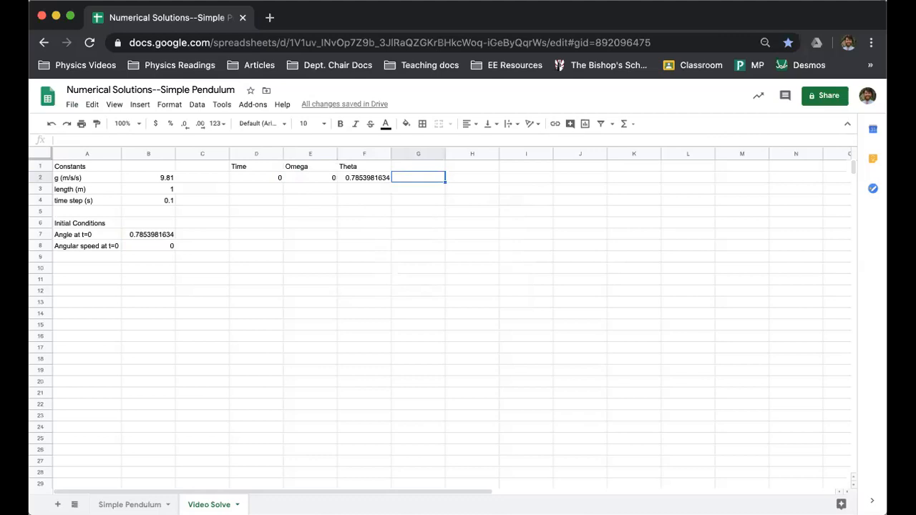
Enter the time increment formula =D2+$B$4 in cell D3, with an absolute reference to the time step
key(Left)
key(Left)
key(Left)
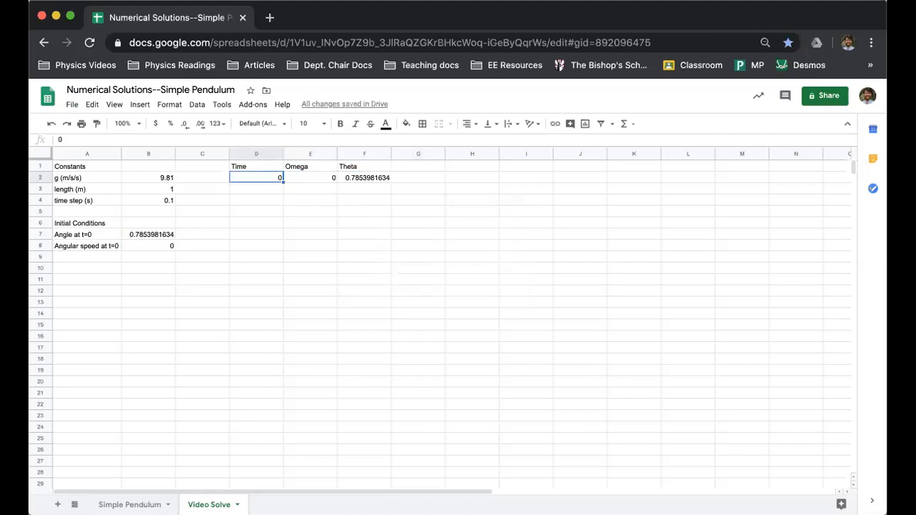
key(Down)
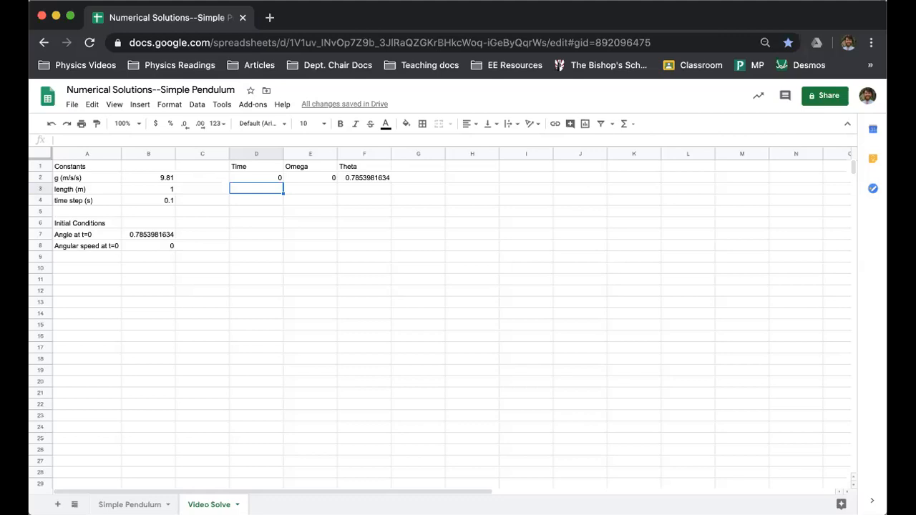
text(=D2)
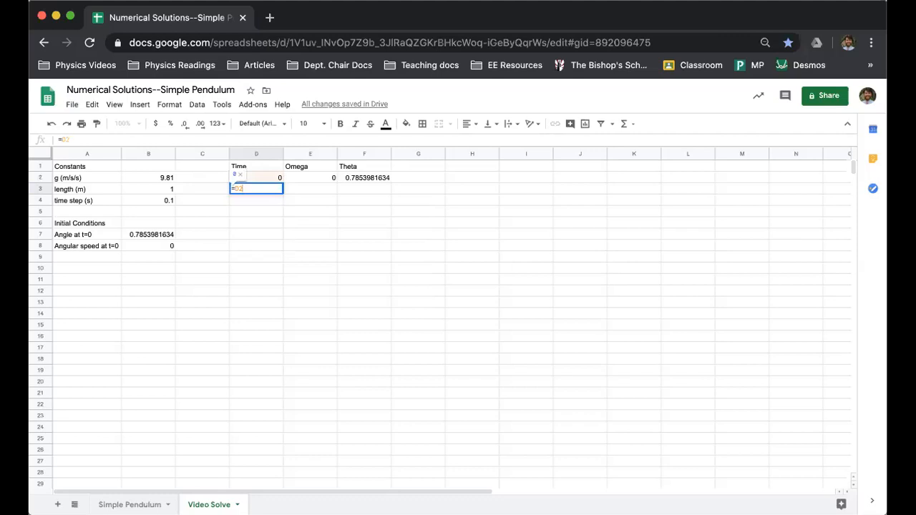
text(+)
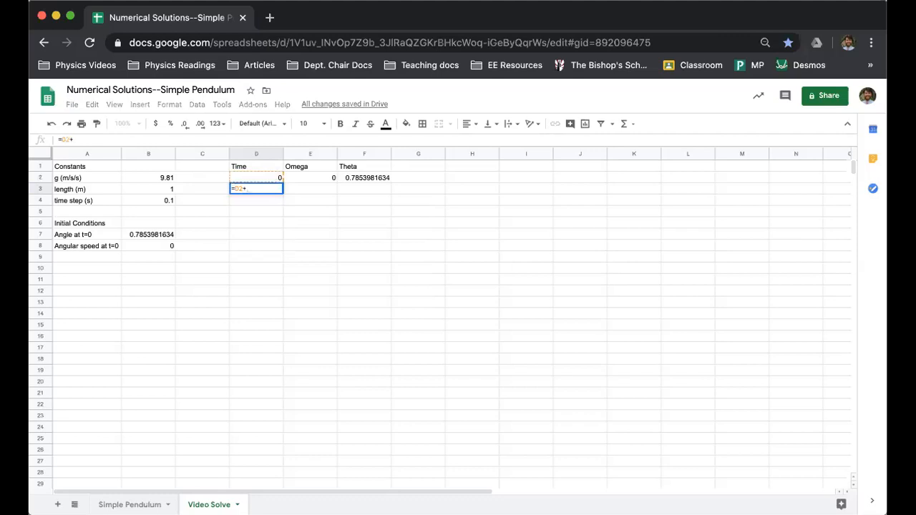
text($B)
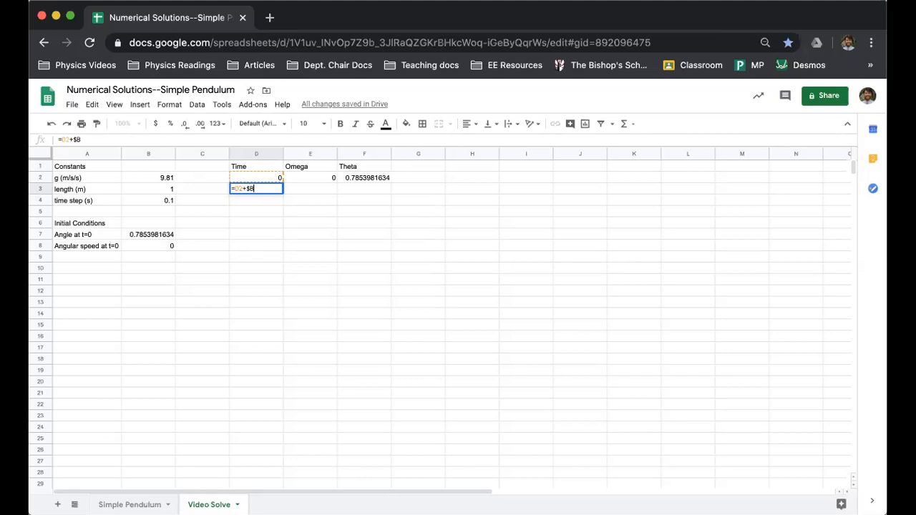
text($4)
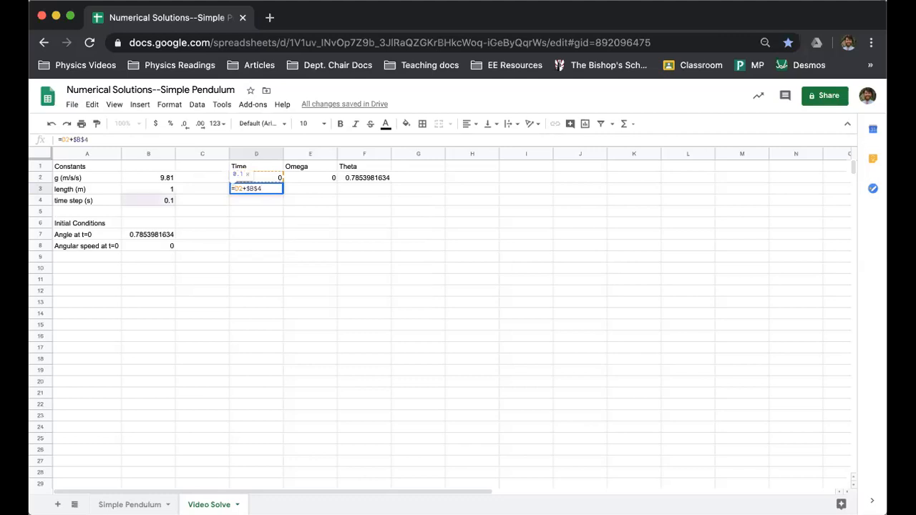
key(Tab)
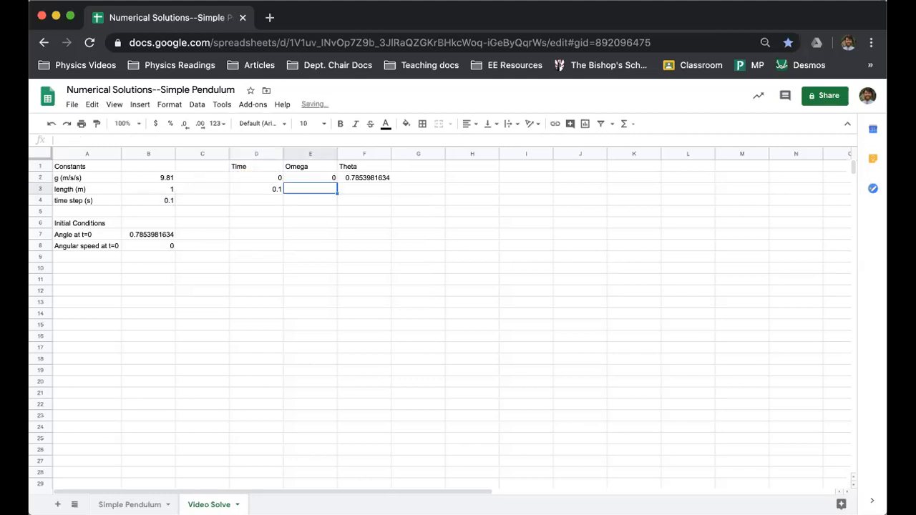
Fill the time formula from D3 down to D6 and check the formulas in D3 to D5
key(Left)
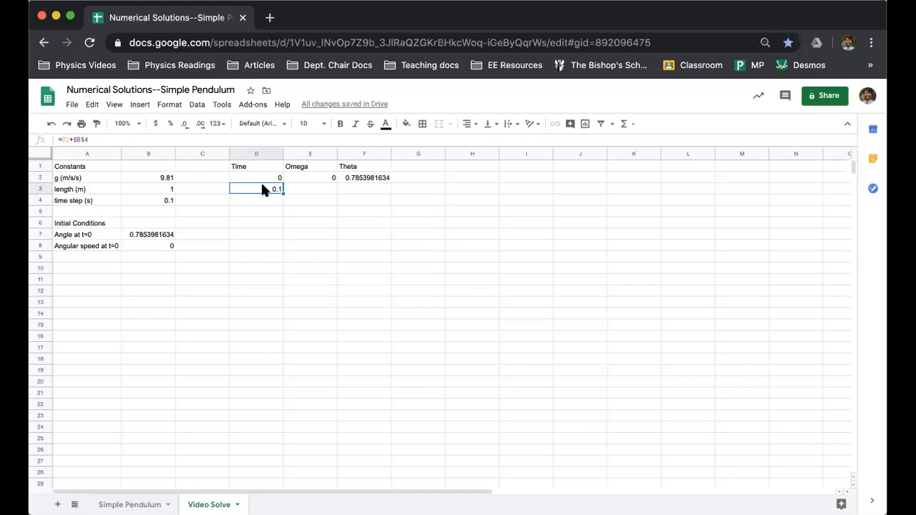
drag(284, 193, 283, 222)
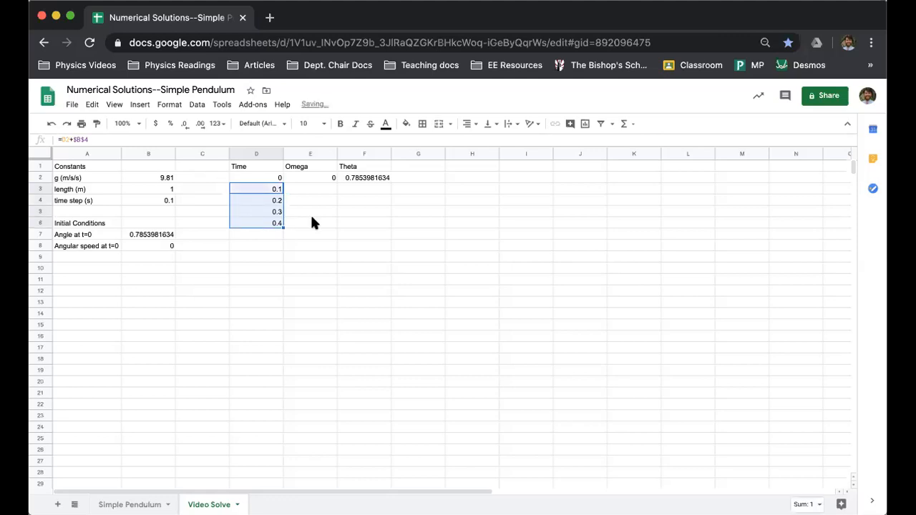
click(270, 190)
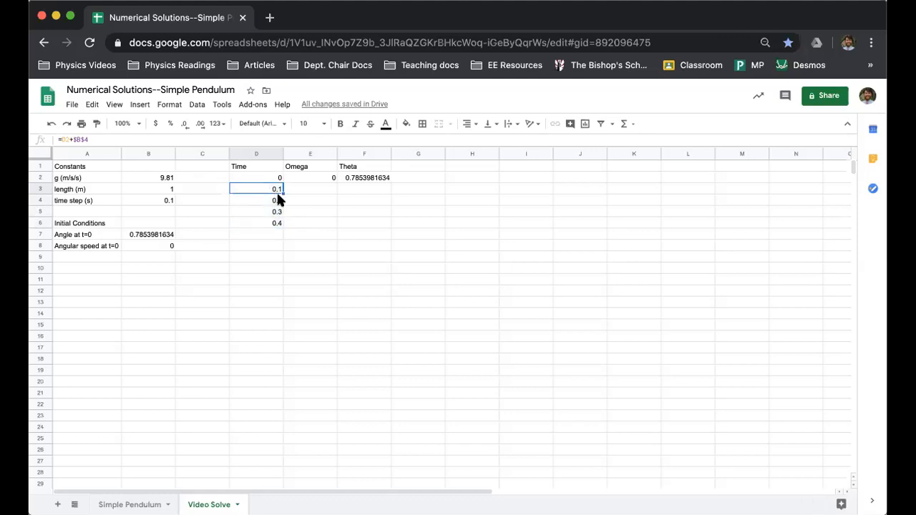
click(267, 198)
click(267, 212)
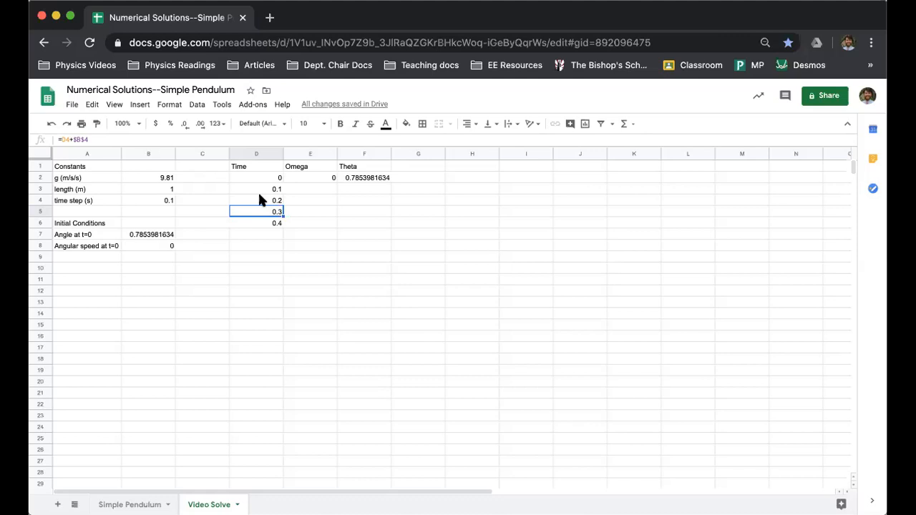
Enter the Omega update formula =E2-$B$2/$B$3*sin(F2)*$B$4 in cell E3, with absolute references to gravity, length and time step
click(309, 188)
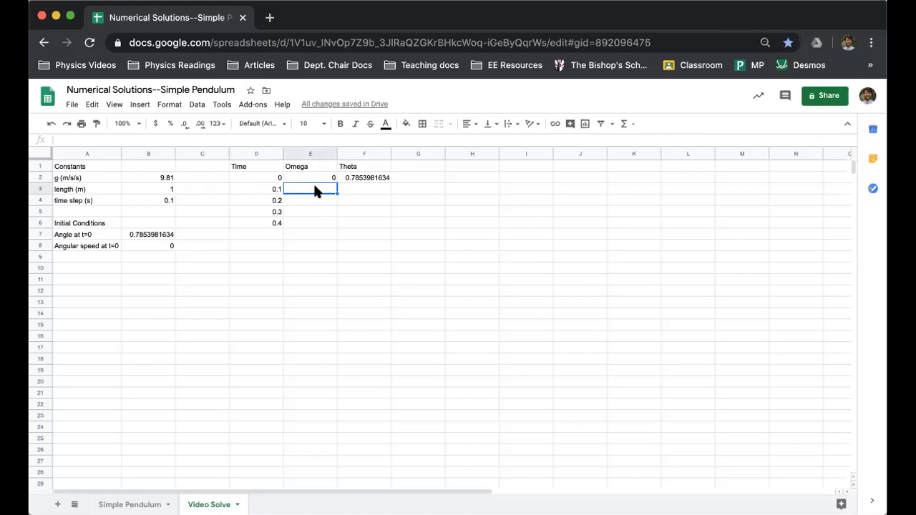
text(=)
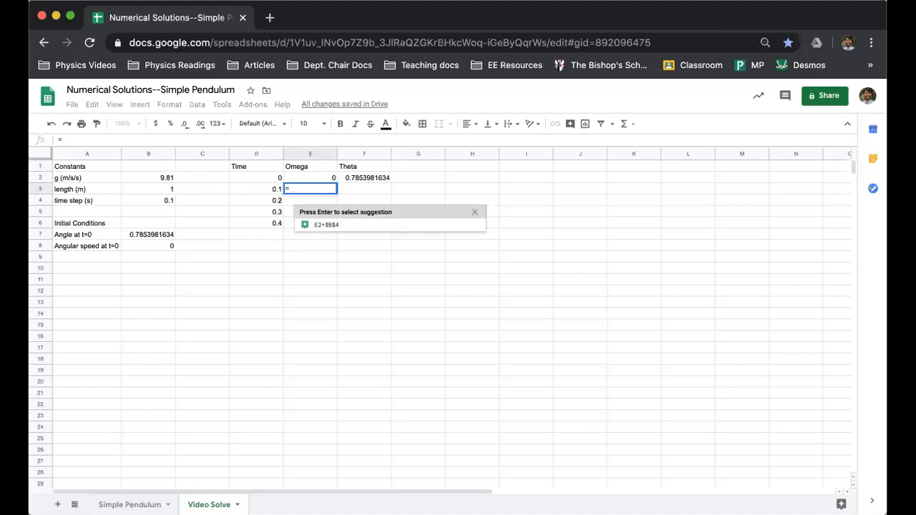
text(E2)
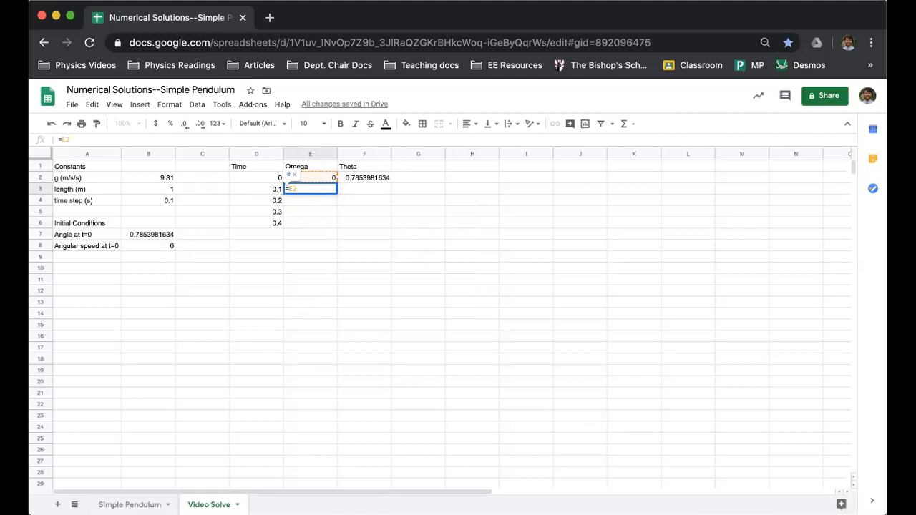
text(-)
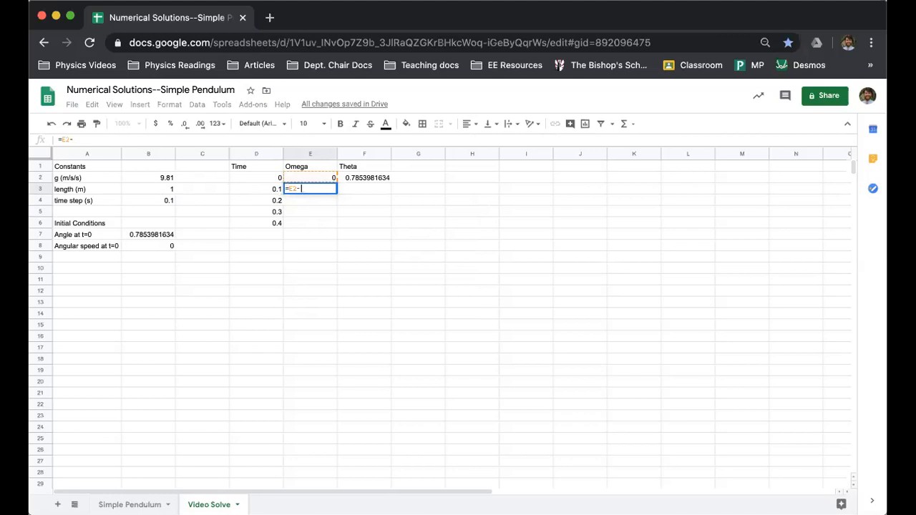
text($)
text(8)
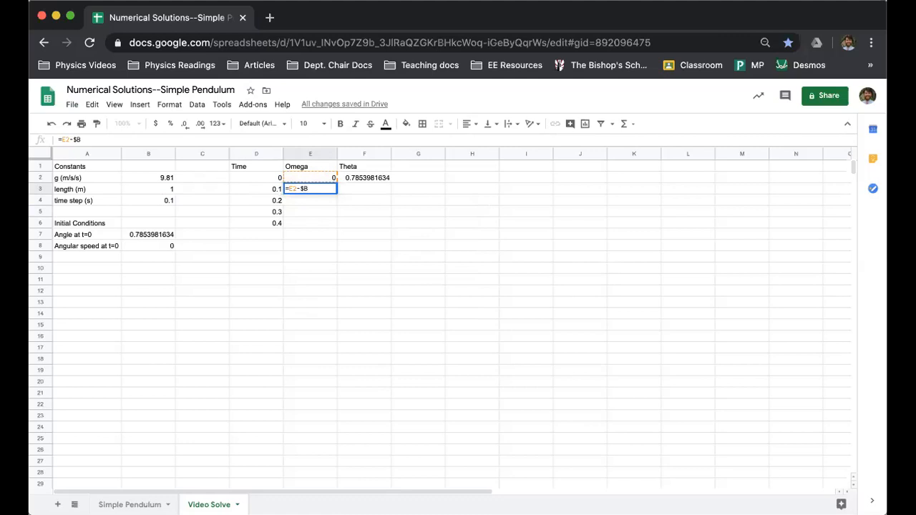
text($2)
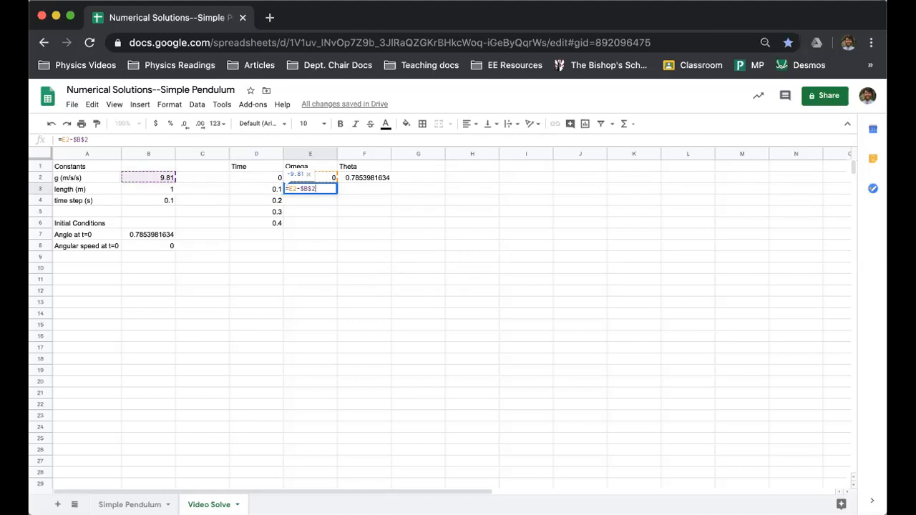
text(/$B$3)
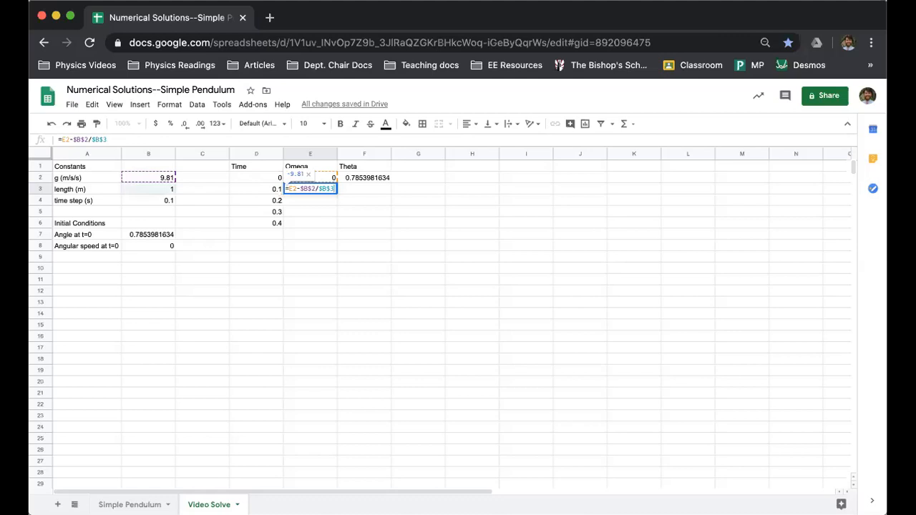
text(*sin)
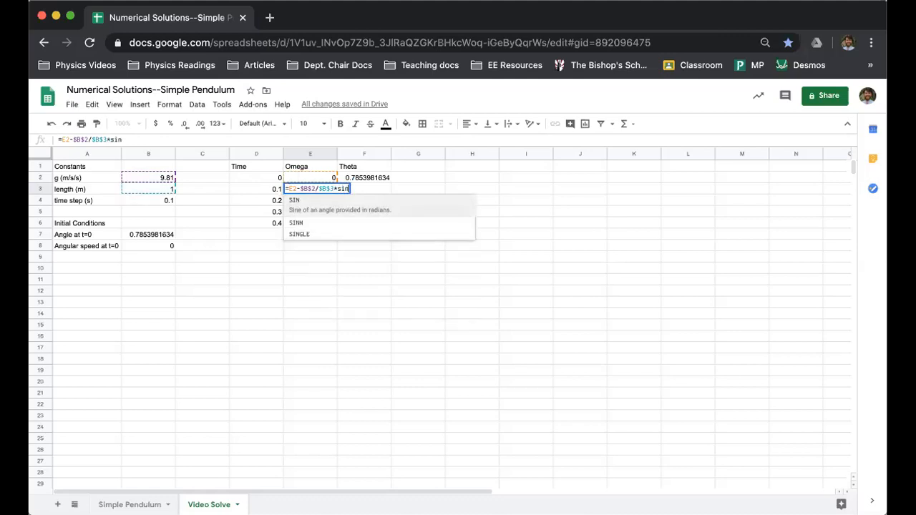
text(()
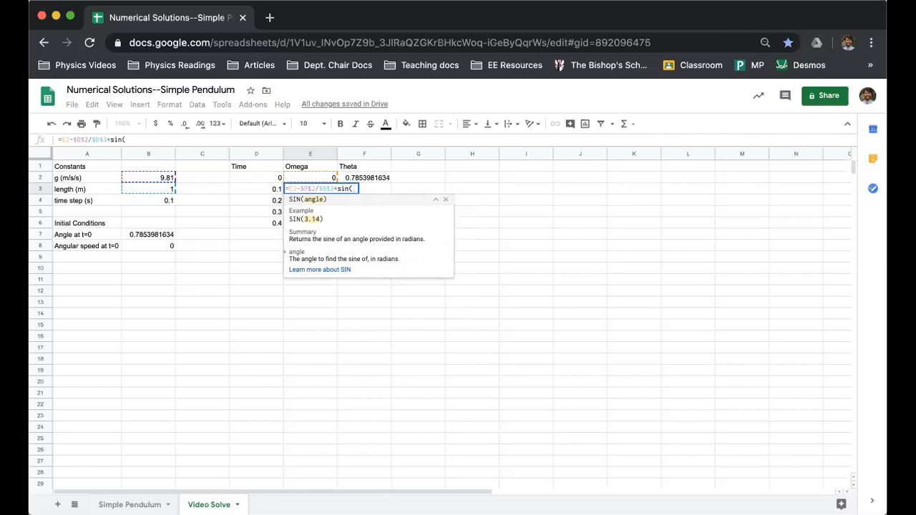
text(F)
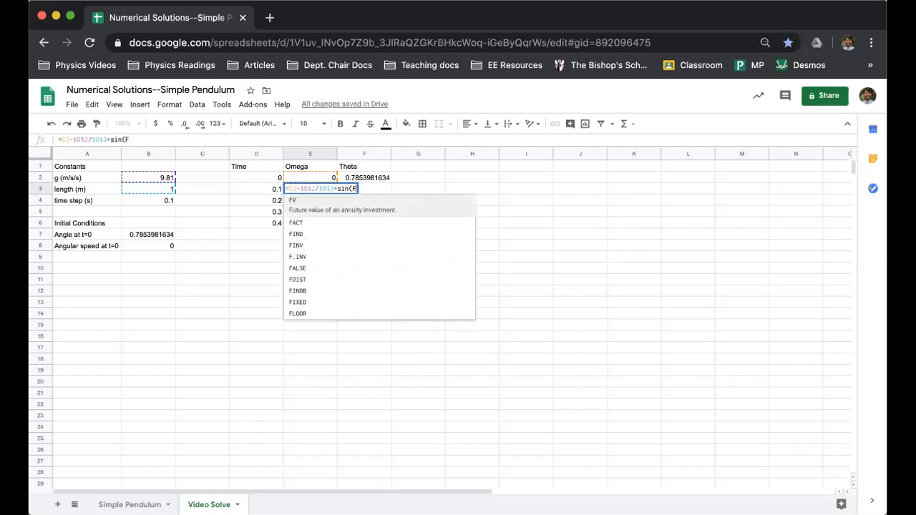
text(2)
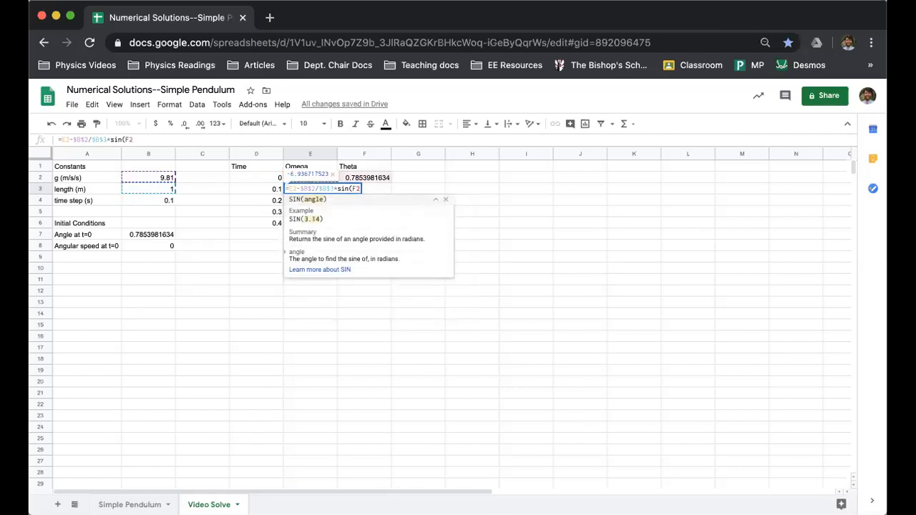
text())
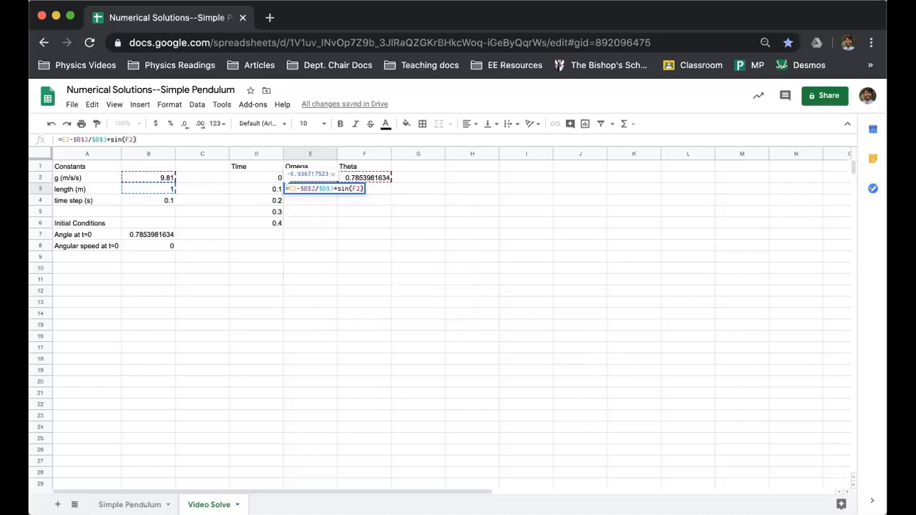
text(*)
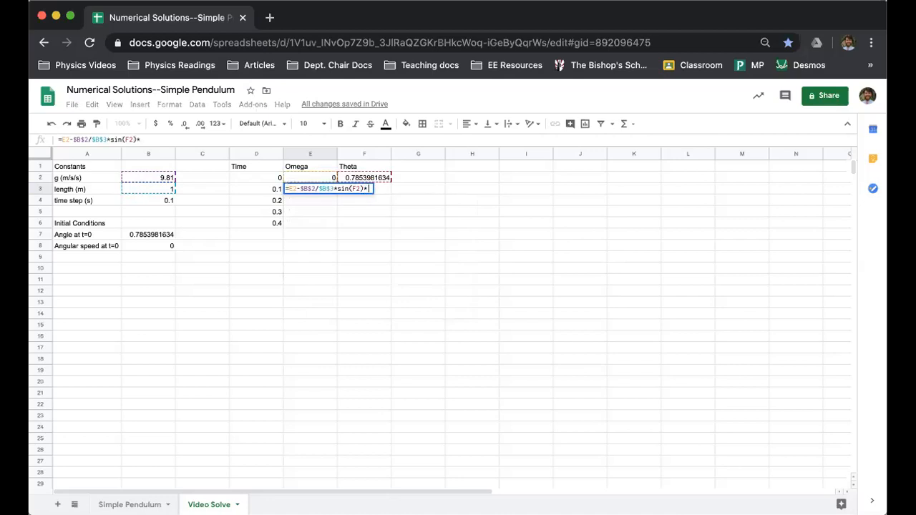
text($B$)
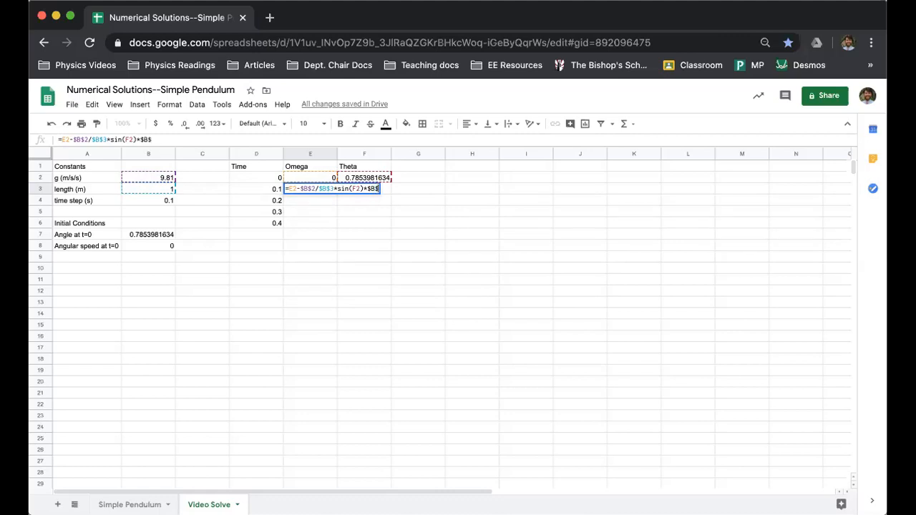
text(4)
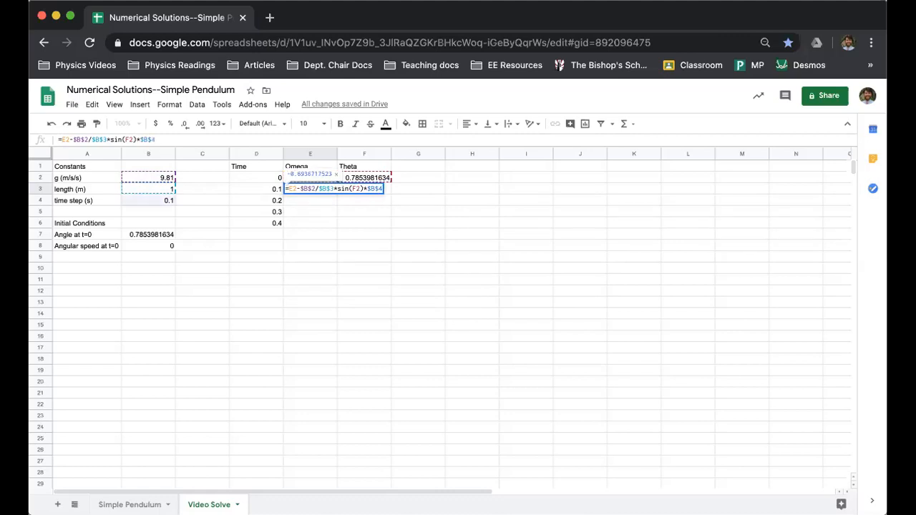
key(Tab)
key(Left)
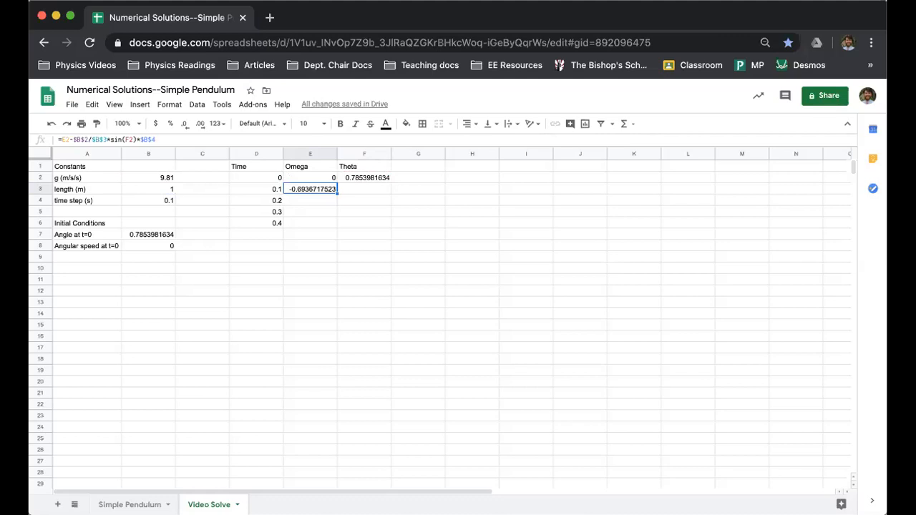
Enter the Theta update formula =F2+E3*$B$4 in cell F3, using the new Omega value and an absolute time step reference
key(Right)
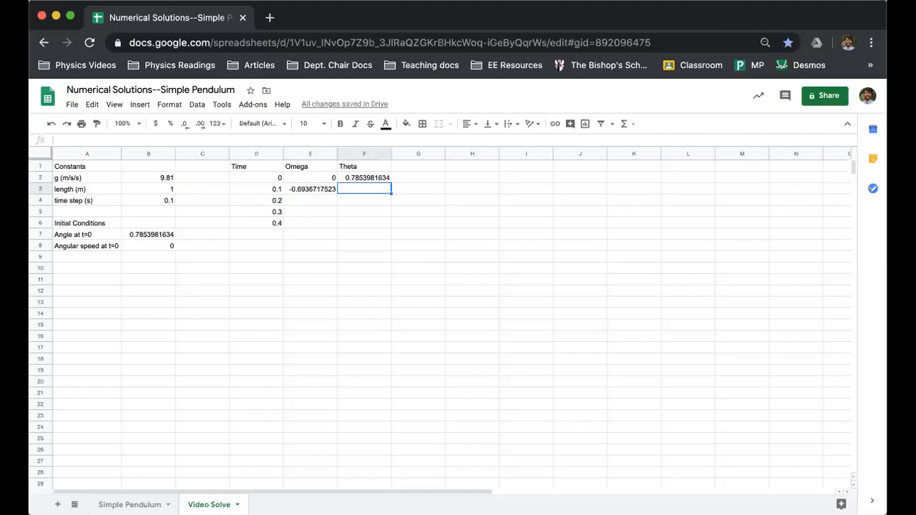
text(=)
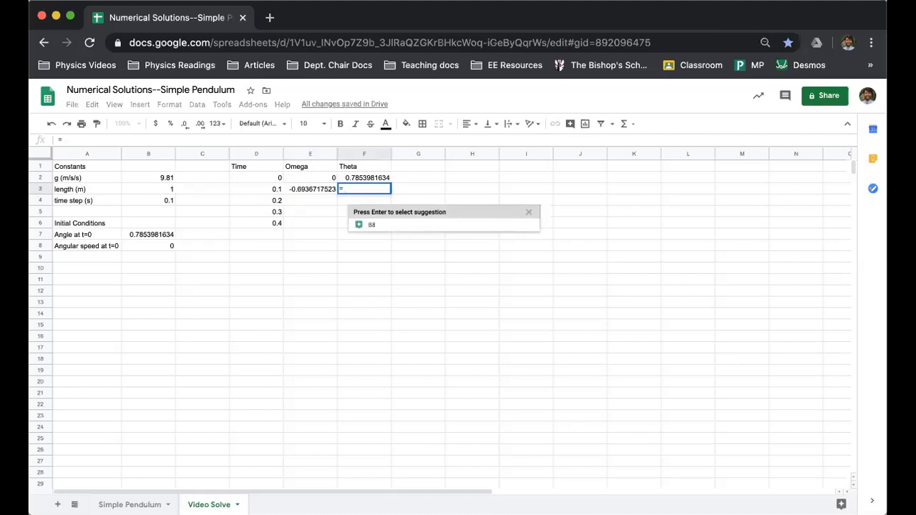
text(F2)
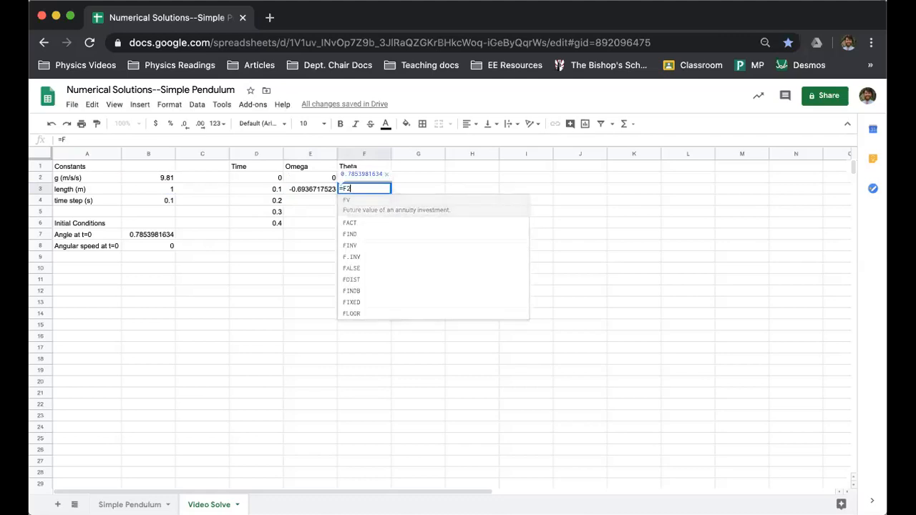
text(+)
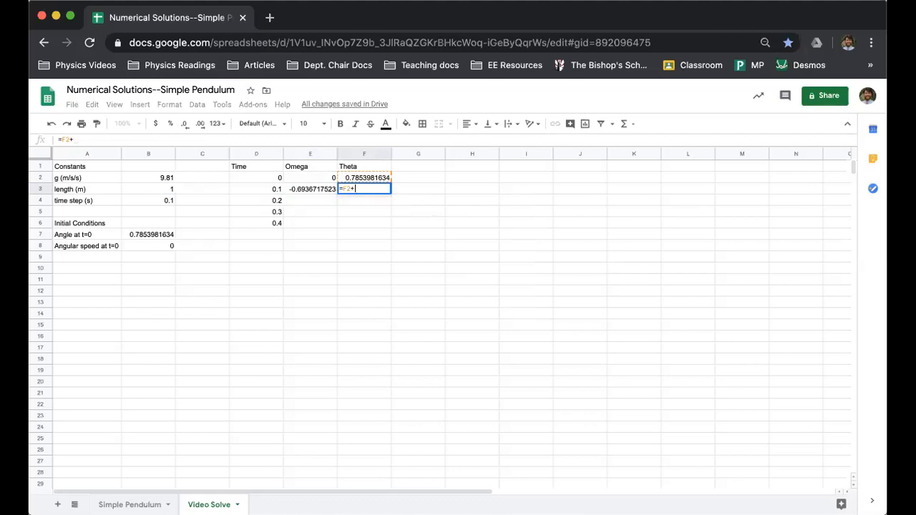
text(E2)
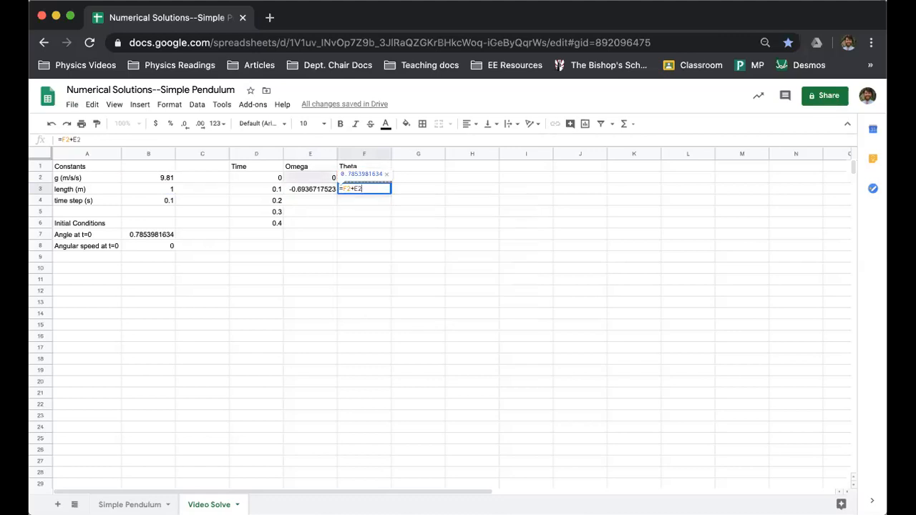
key(BackSpace)
text(3*)
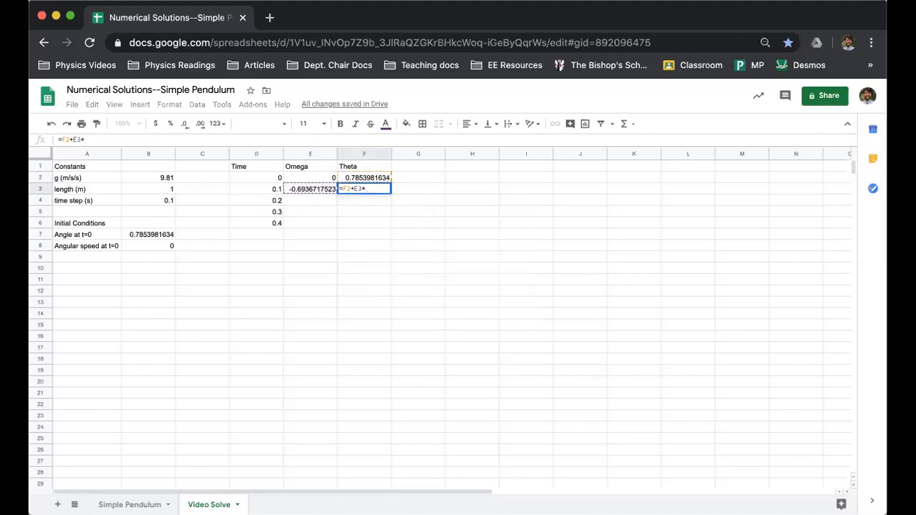
text($B$4)
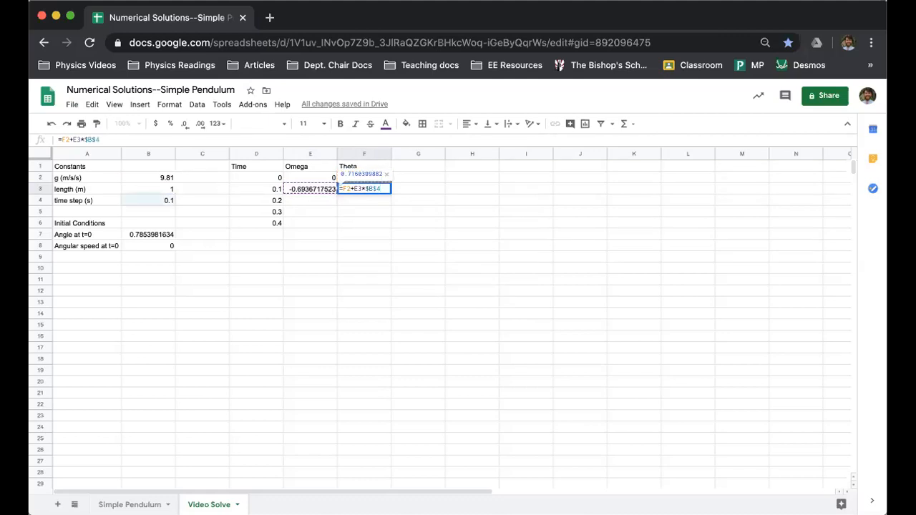
key(Tab)
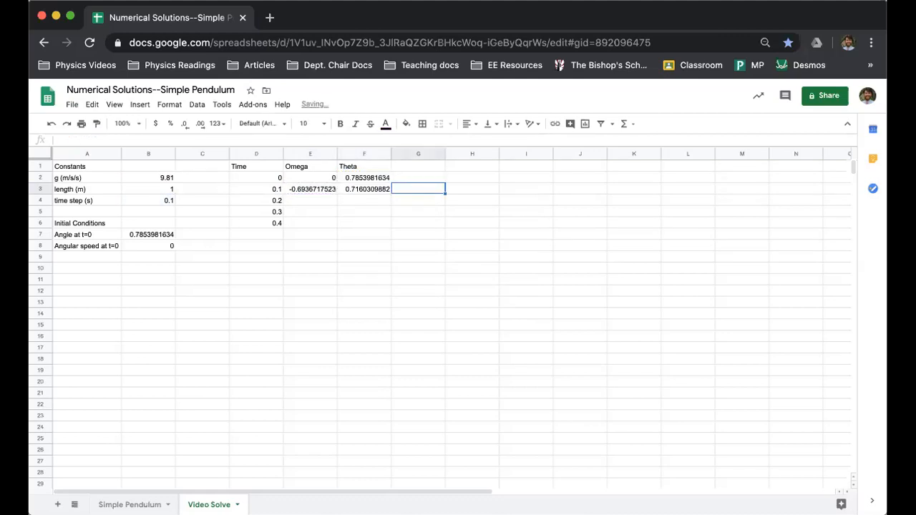
Compare the Omega formula in E3 with the Theta formula in F3
key(Left)
key(Left)
key(Right)
key(Left)
key(Right)
key(Left)
key(Right)
key(Left)
key(Right)
key(Left)
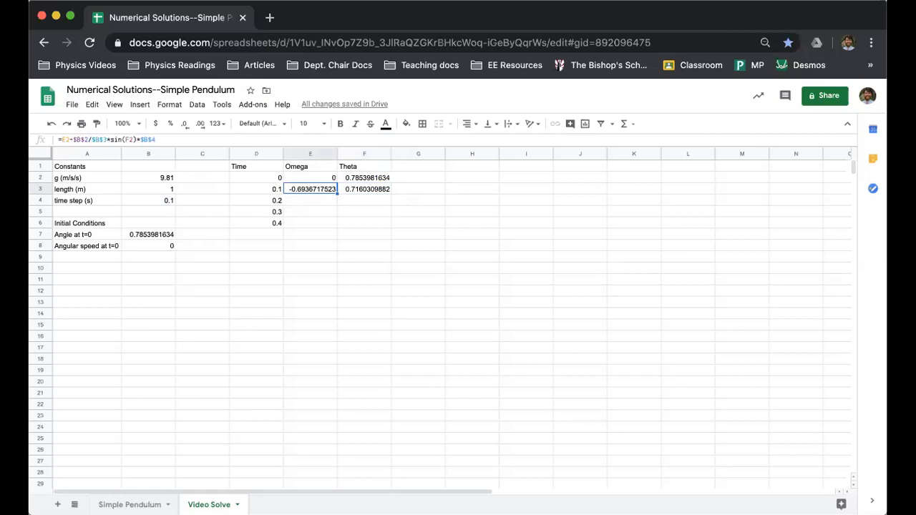
key(Right)
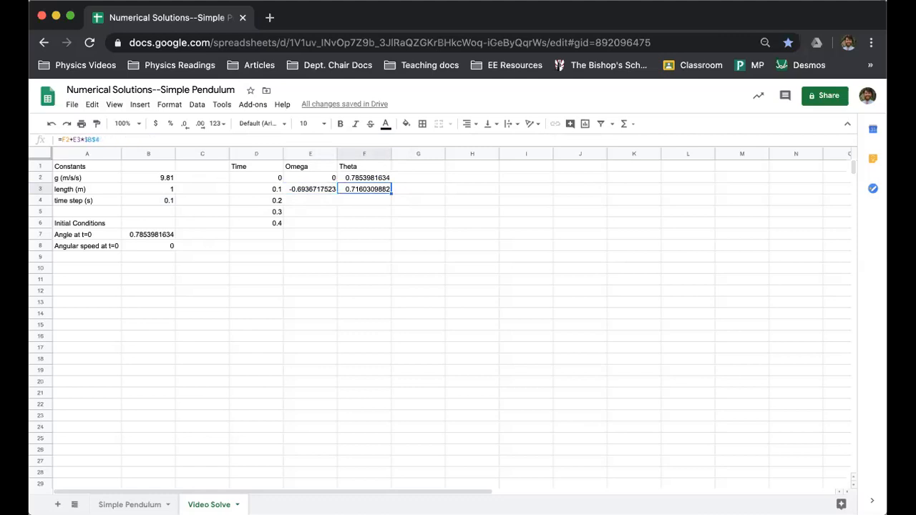
key(Left)
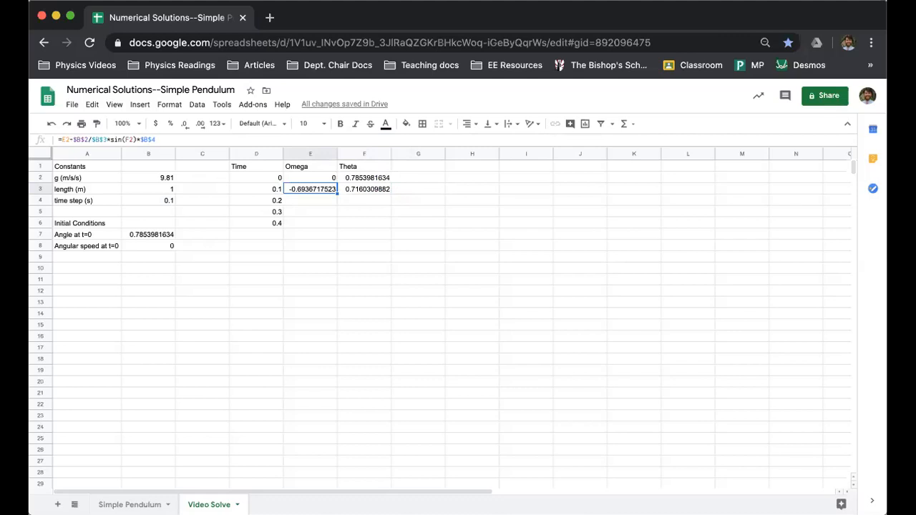
Fill the Omega and Theta formulas from E3:F3 down one row to row 4
key(shift+Right)
click(478, 290)
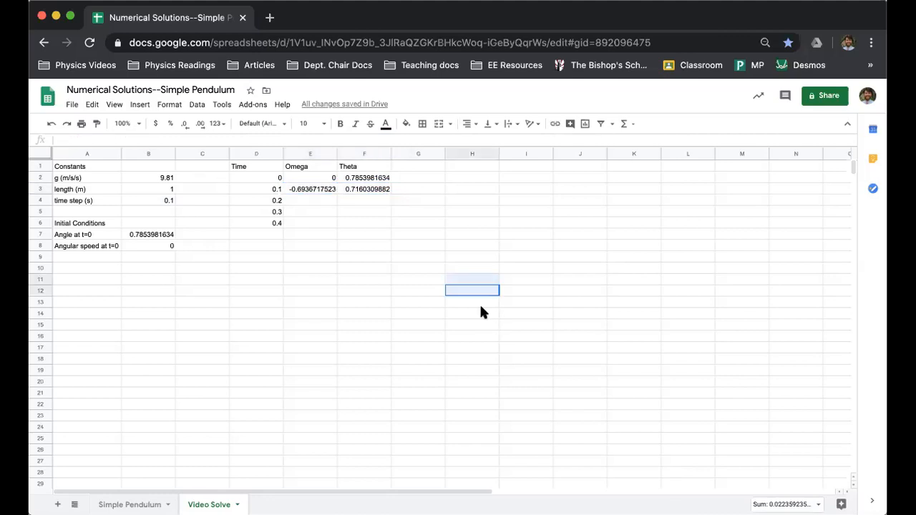
click(312, 190)
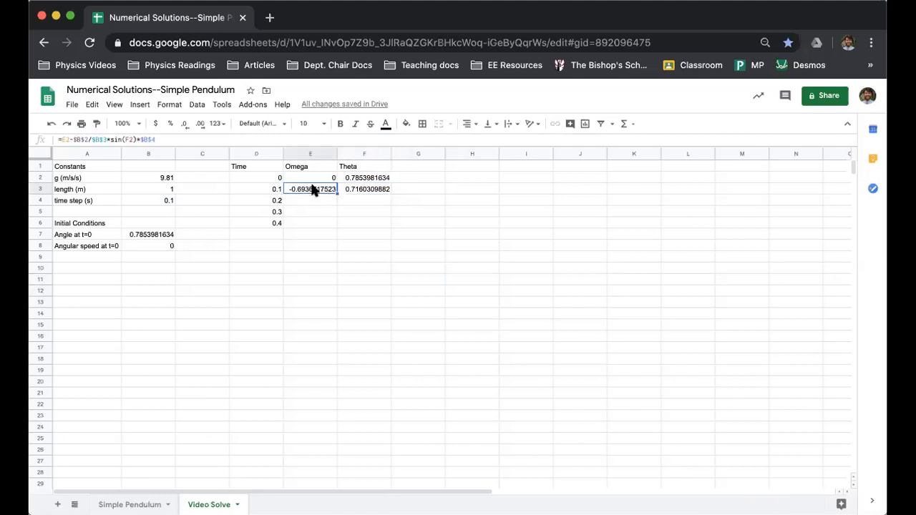
key(shift+Right)
drag(392, 193, 392, 208)
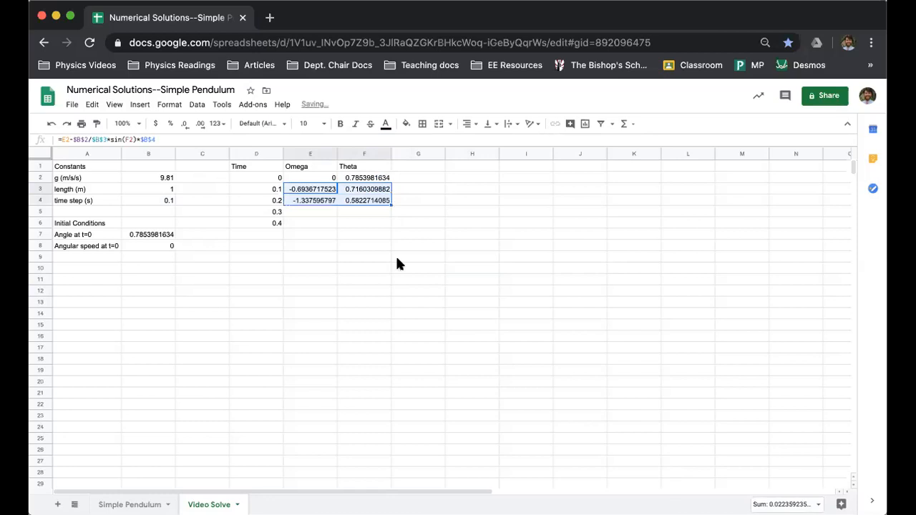
Check the Theta formula in F4, and fill E4:F4 down one row to row 5
click(354, 201)
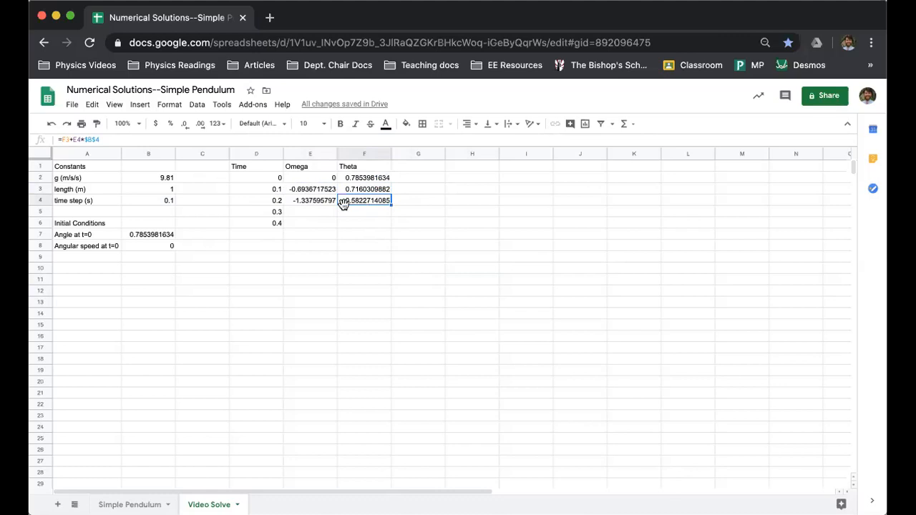
click(317, 204)
key(shift+Right)
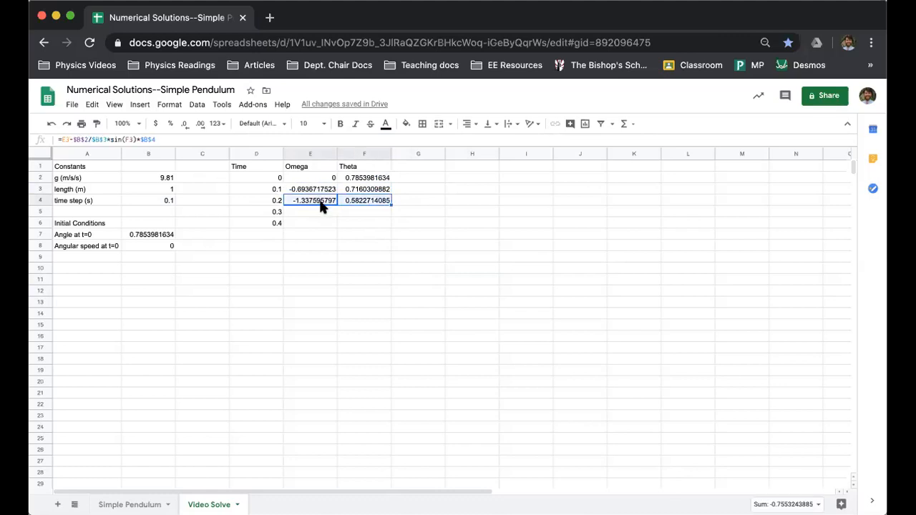
drag(391, 204, 390, 215)
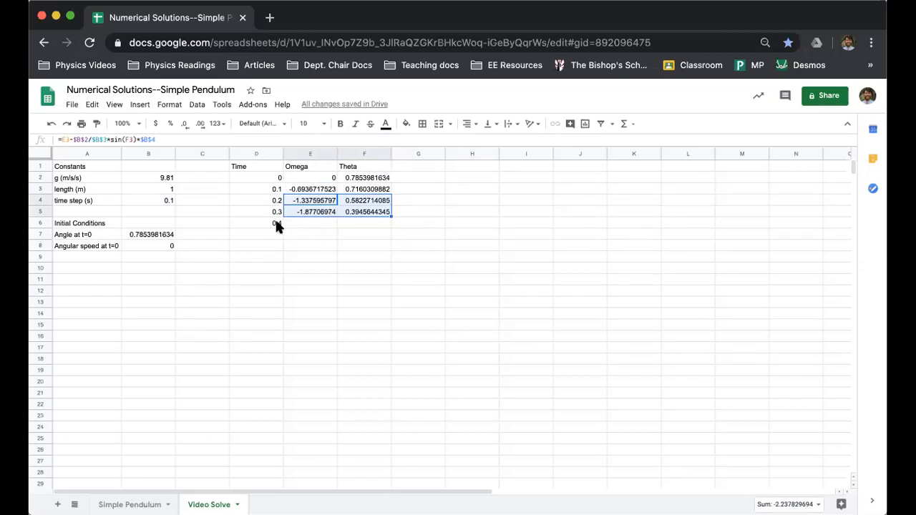
Extend the Omega and Theta formulas from E5:F5 down to row 6, alongside the last time value
click(318, 213)
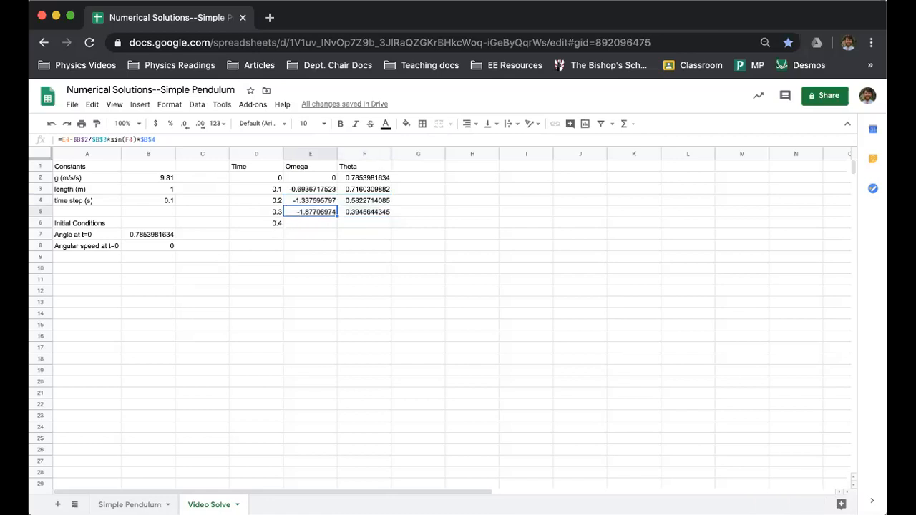
key(shift+Right)
drag(391, 215, 391, 227)
click(271, 220)
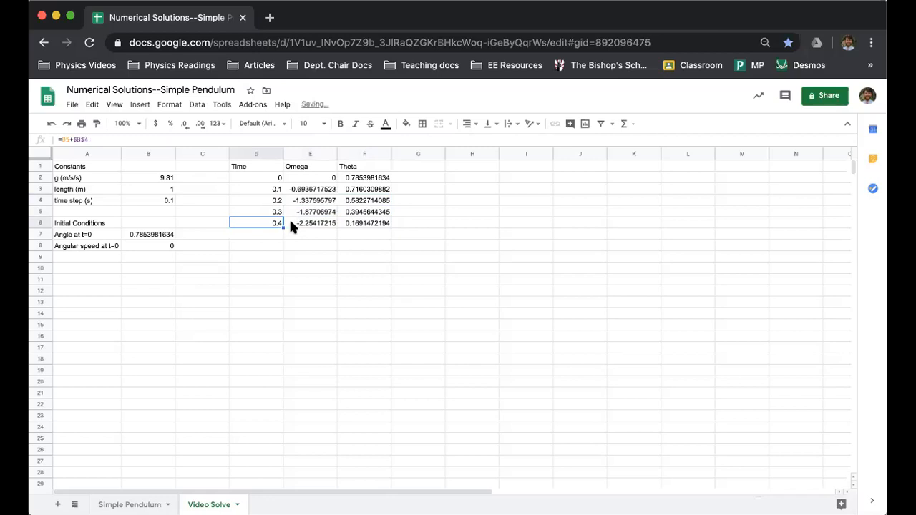
Fill the Time, Omega and Theta formulas from D6:F6 down to row 100, and return to the start of the data
shift+click(289, 220)
key(shift+Right)
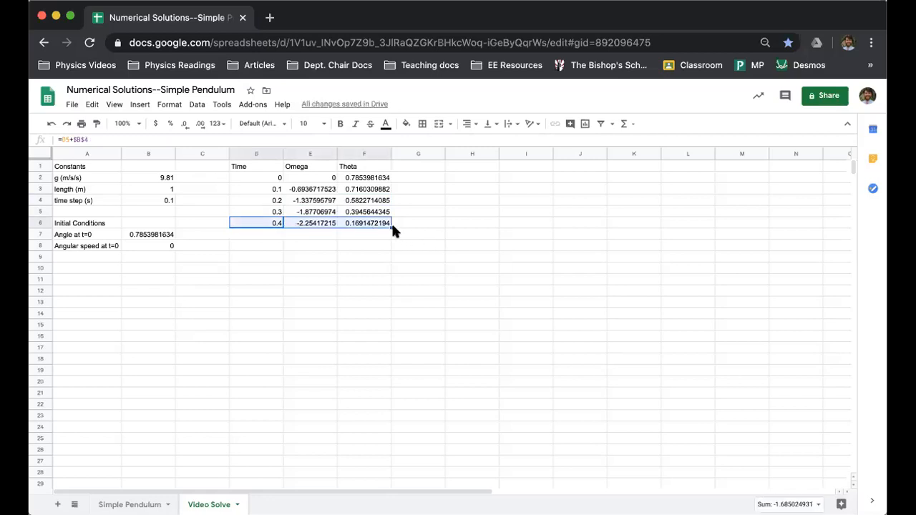
drag(391, 226, 368, 424)
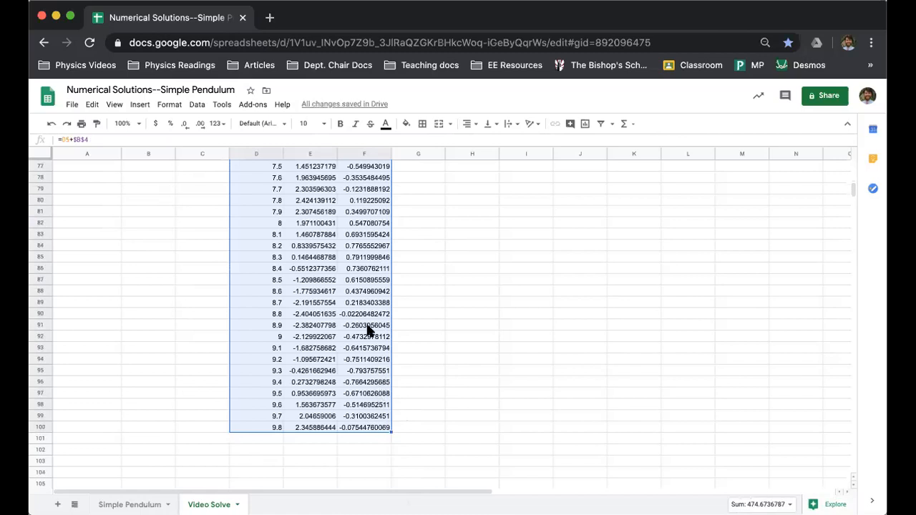
scroll(356, 336, up, 20)
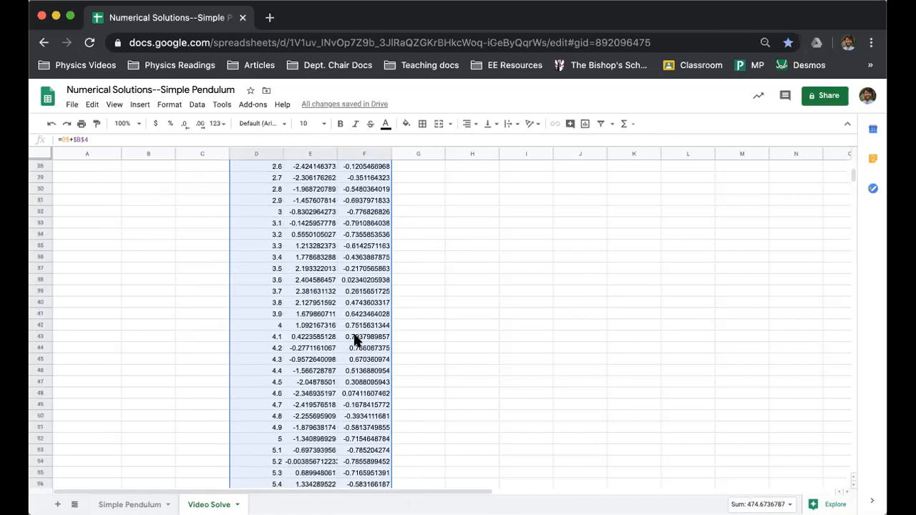
click(279, 233)
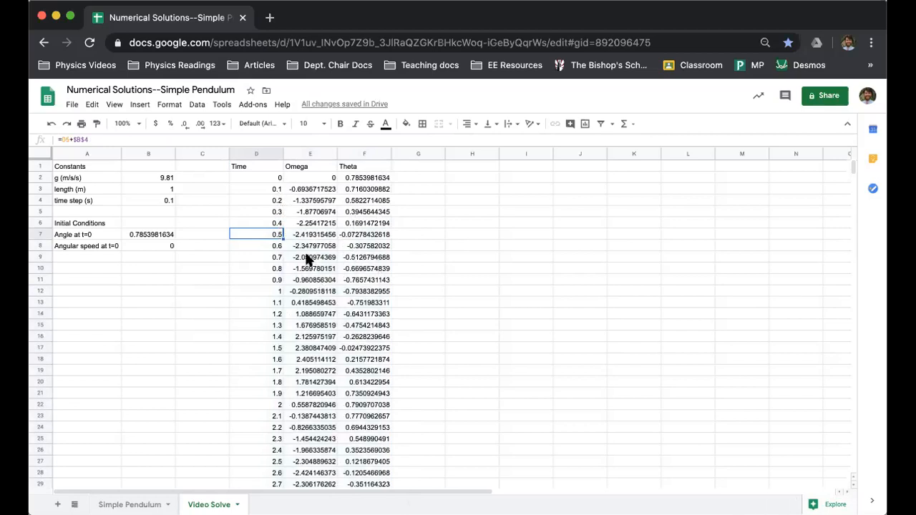
Extend the last row of formulas, D100:F100, down two more rows to row 102 so the time reaches 10
scroll(318, 291, down, 20)
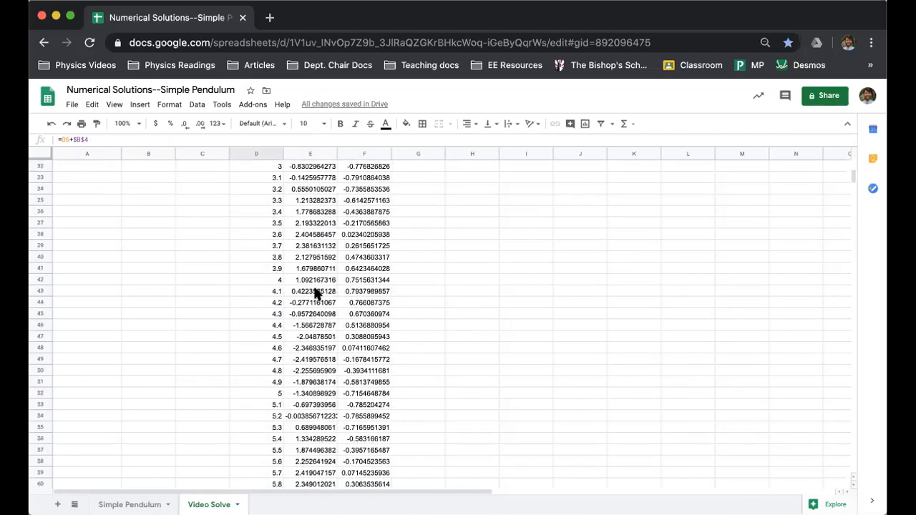
click(268, 290)
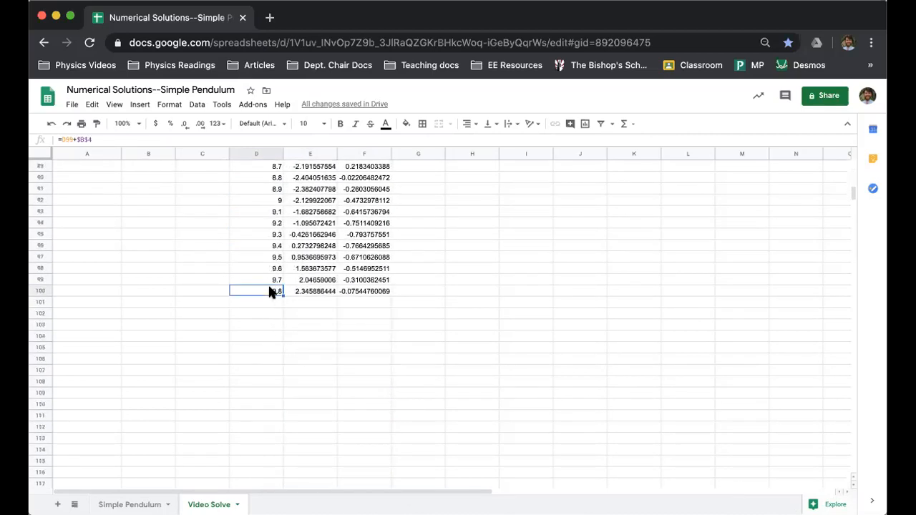
key(shift+Right)
key(shift+Right)
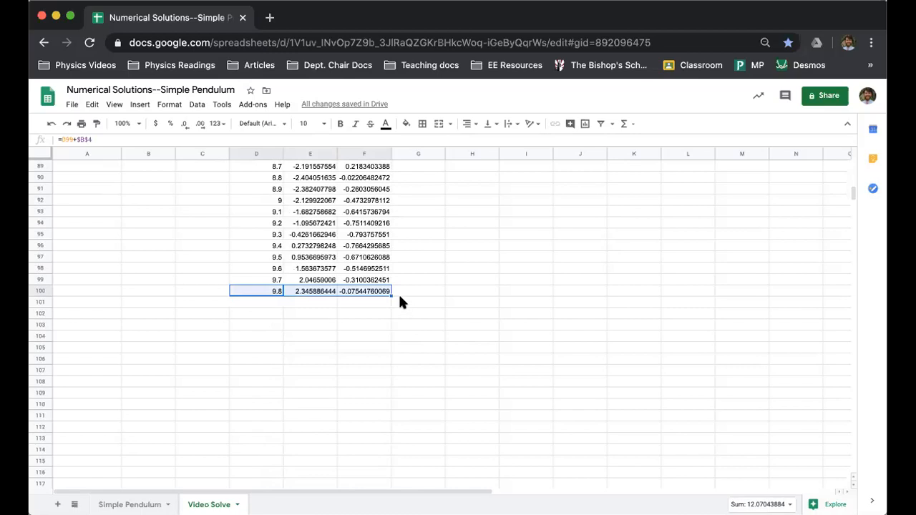
drag(390, 293, 386, 313)
click(331, 280)
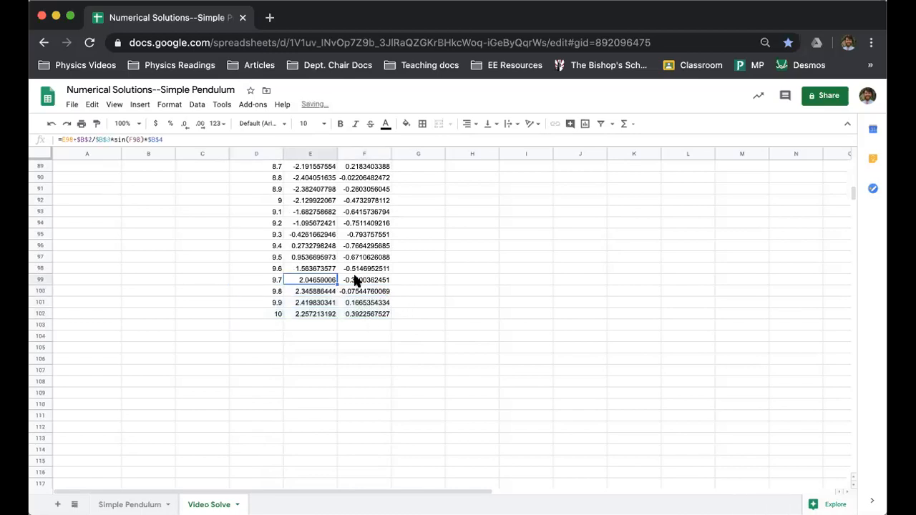
Insert a line chart of Omega and Theta against Time from columns D to F
scroll(355, 279, down, 3)
scroll(355, 280, up, 20)
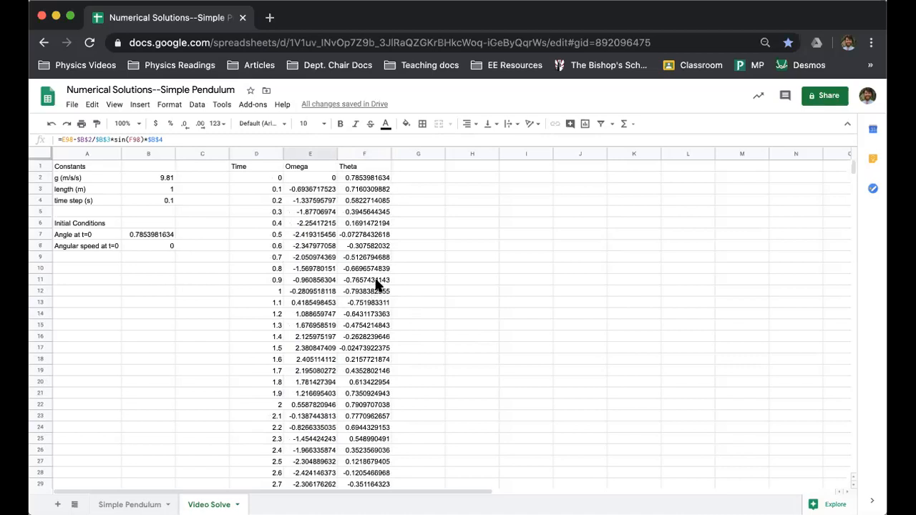
drag(250, 153, 363, 154)
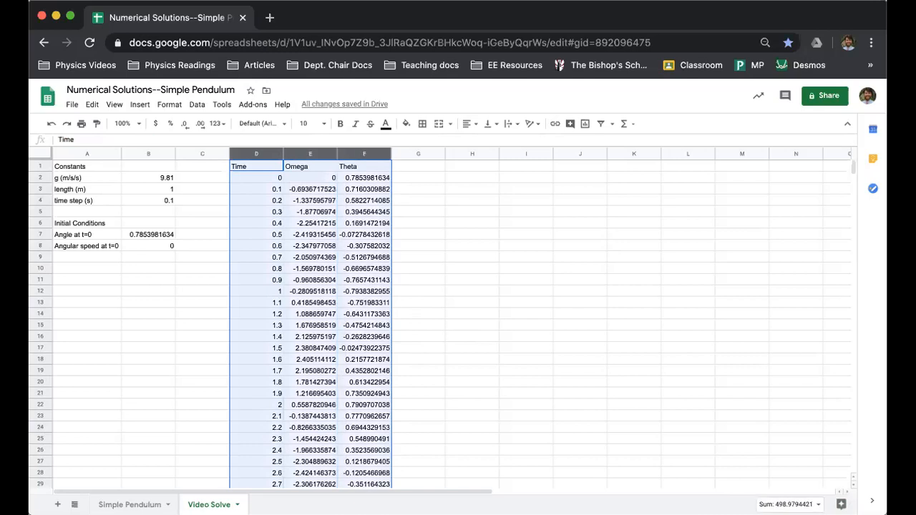
click(140, 105)
click(161, 167)
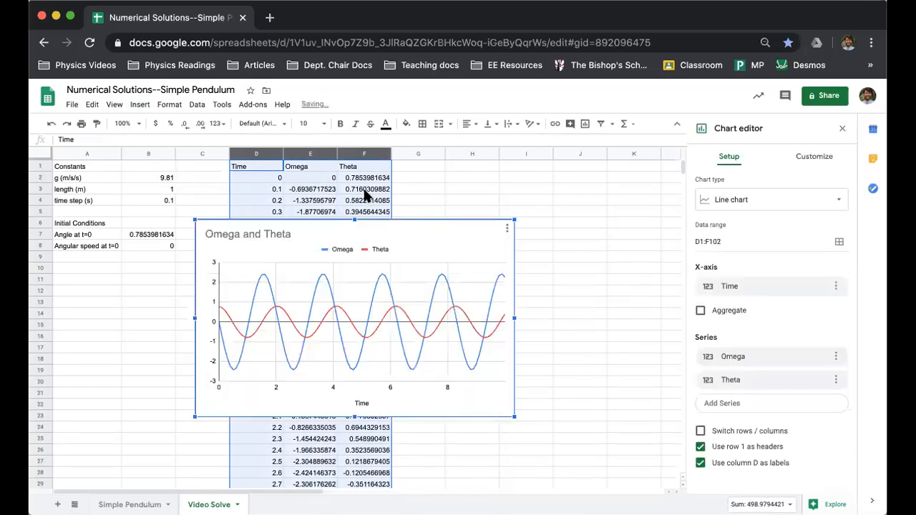
Slightly enlarge the Omega and Theta chart and place it beside the Time column, reaching from the Theta column to column K
drag(396, 223, 548, 185)
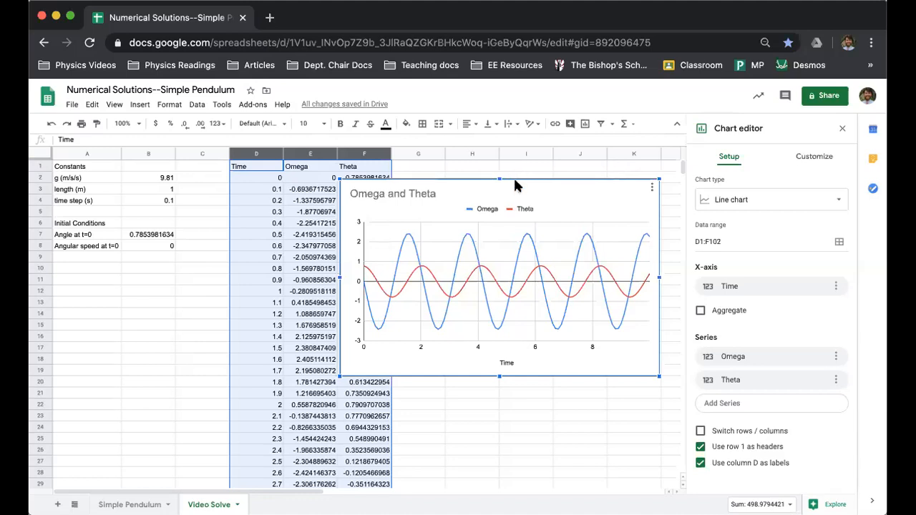
drag(445, 183, 274, 175)
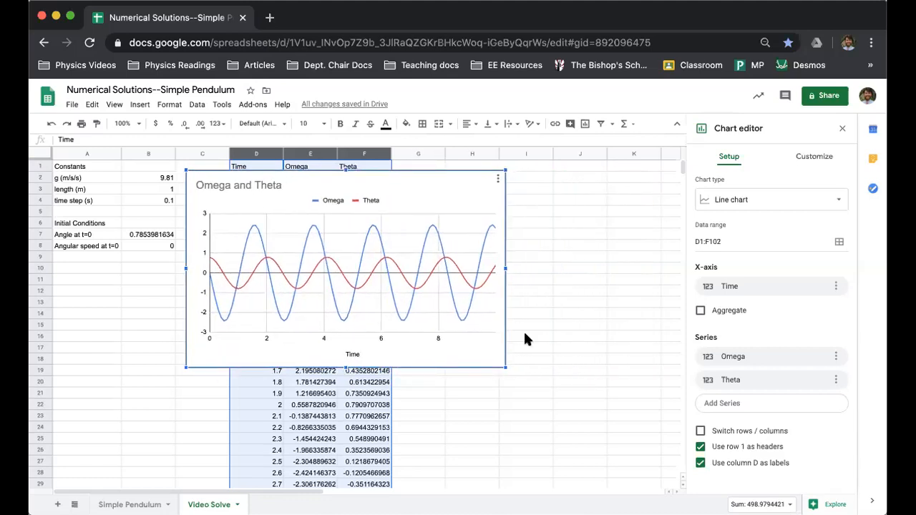
drag(505, 367, 683, 477)
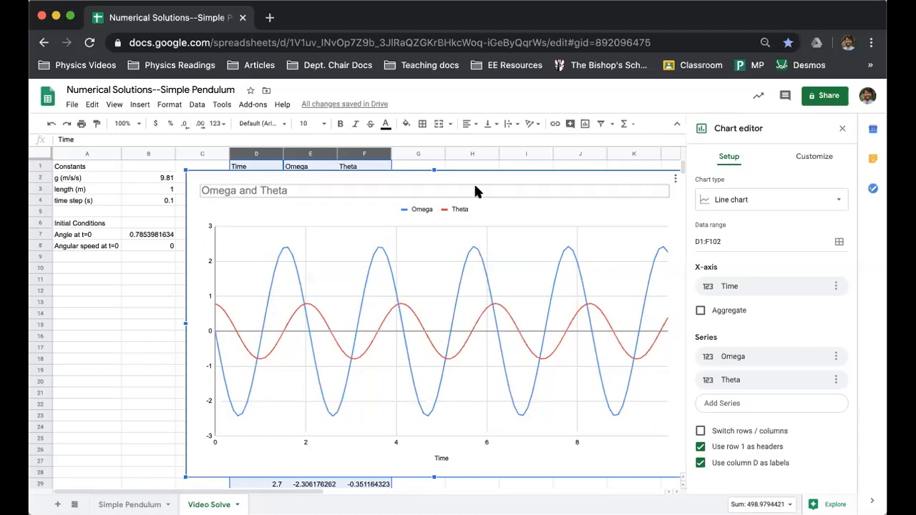
drag(439, 190, 411, 190)
drag(653, 476, 458, 385)
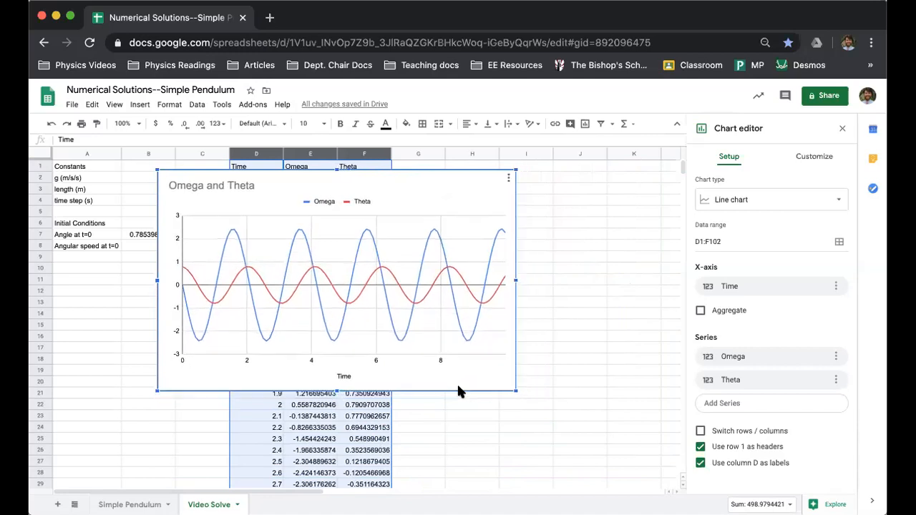
drag(263, 187, 443, 202)
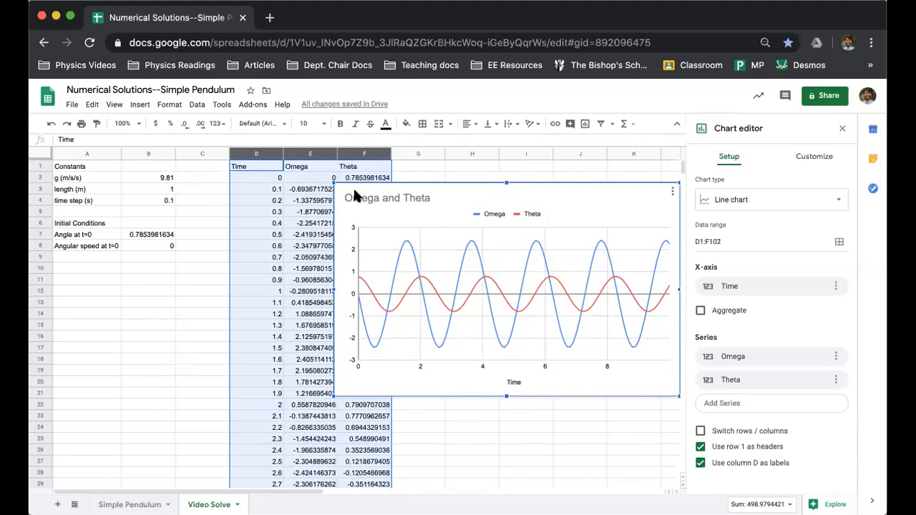
Set the time step in B4 to 0.05 s to compare its effect on the table and chart
click(142, 198)
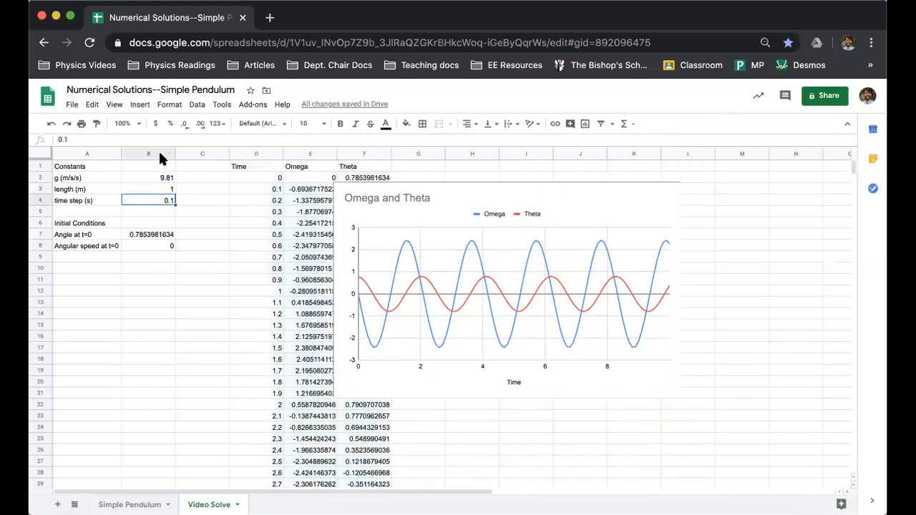
text(.05)
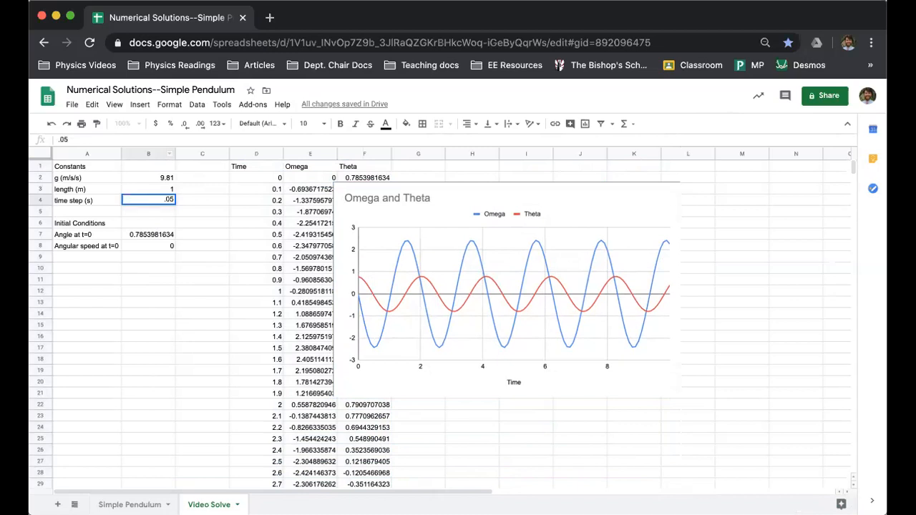
key(Tab)
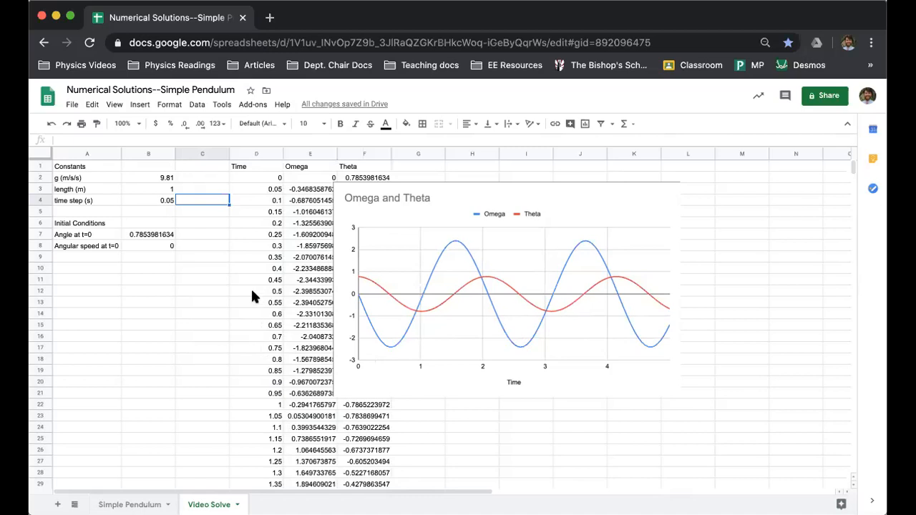
click(204, 247)
Set the time step in B4 to 0.1 s to compare the plotted curves
click(158, 201)
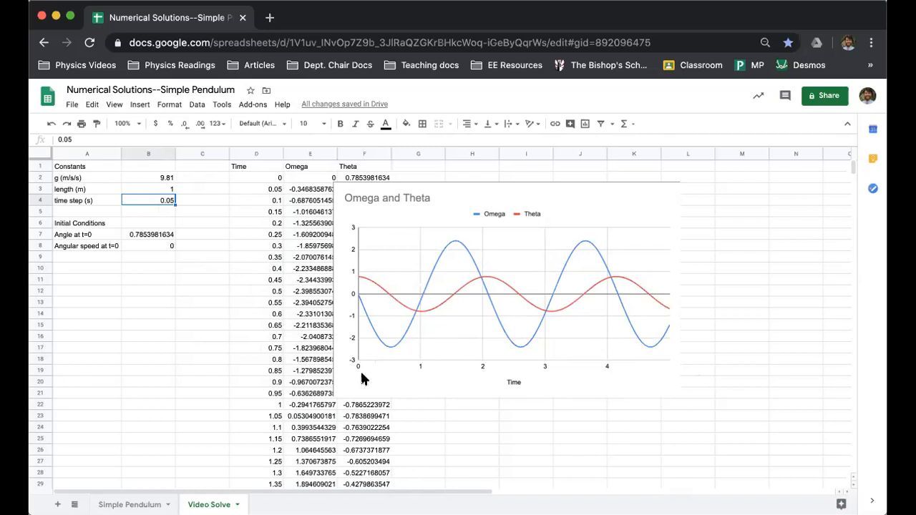
text(0.1)
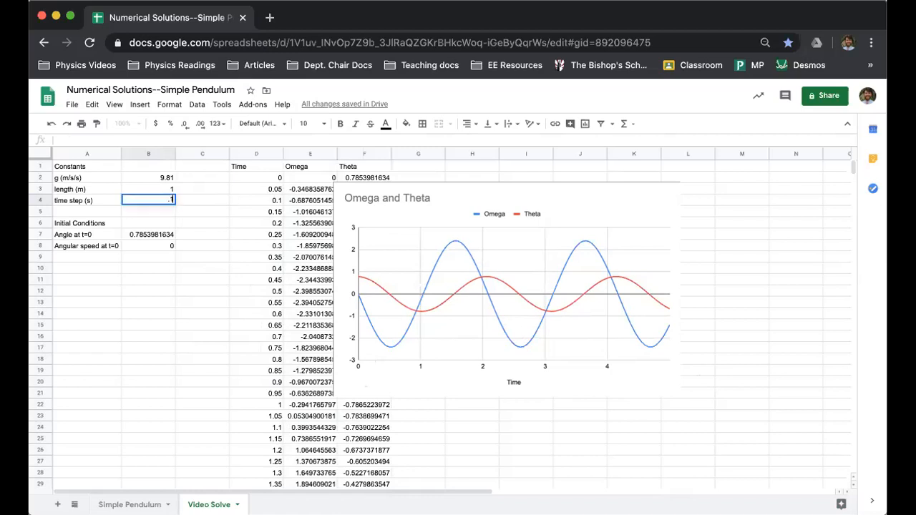
key(Tab)
Try a coarser time step of 0.2 s in B4 to see how the curves respond
key(Left)
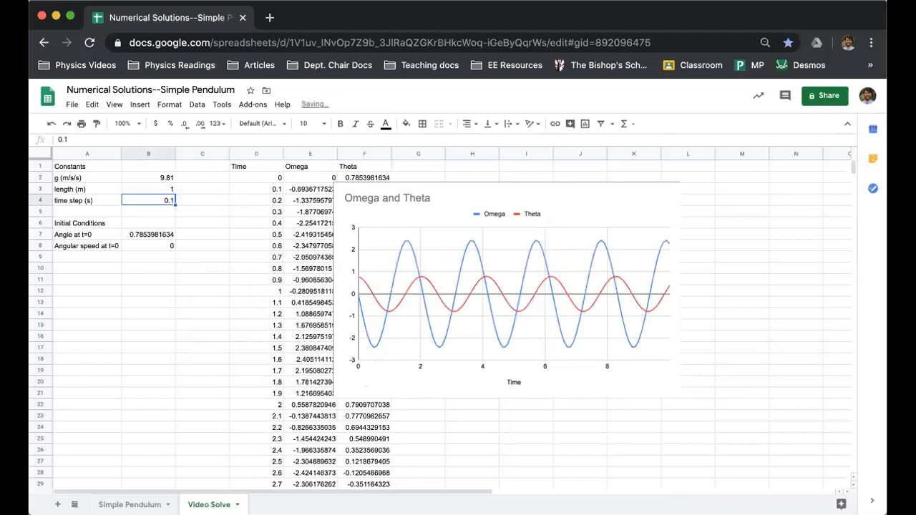
text(0.2)
key(Tab)
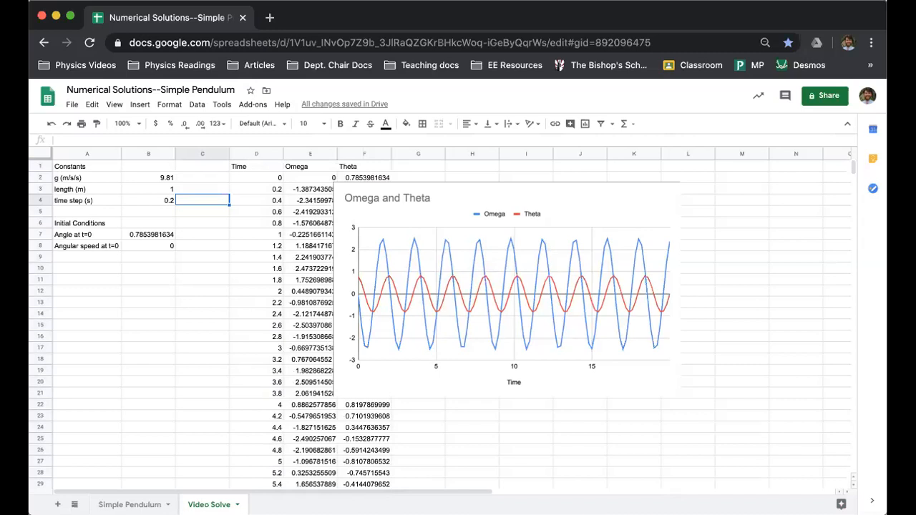
Try a very coarse time step of 0.5 s in B4 to test the solution's accuracy
click(148, 201)
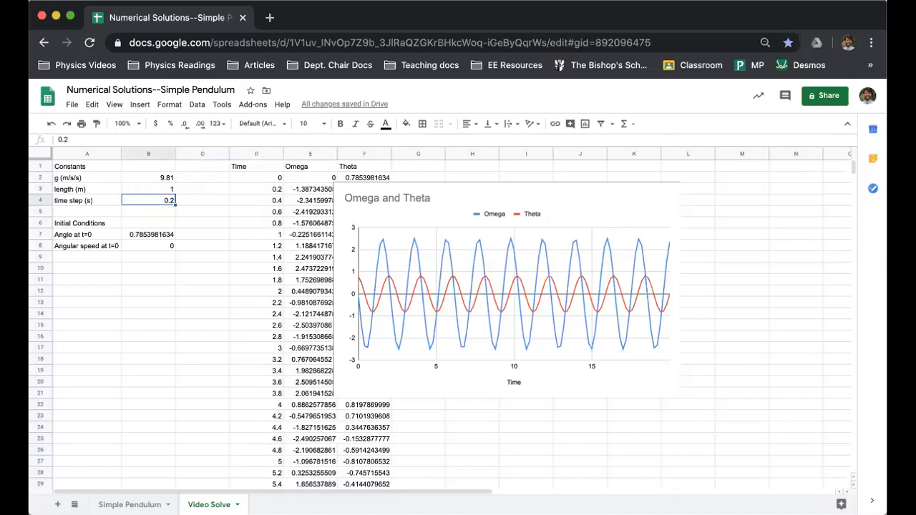
text(0.5)
key(Tab)
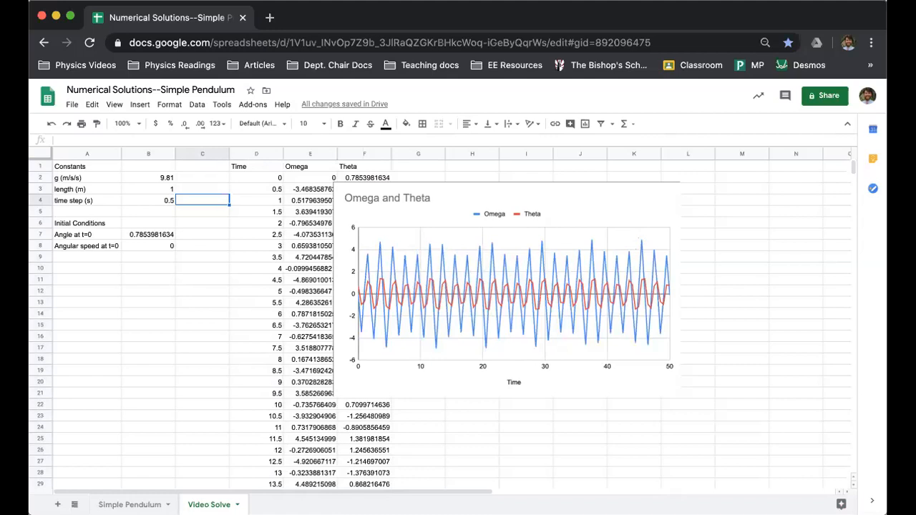
Replace the time step in B4 with 0.05 s for a finer numerical solution
click(149, 201)
key(BackSpace)
text(0.05)
key(Tab)
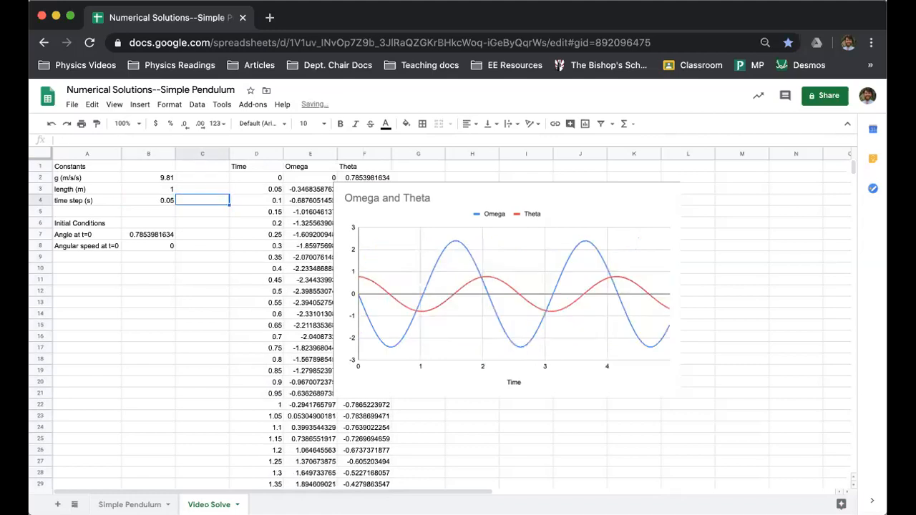